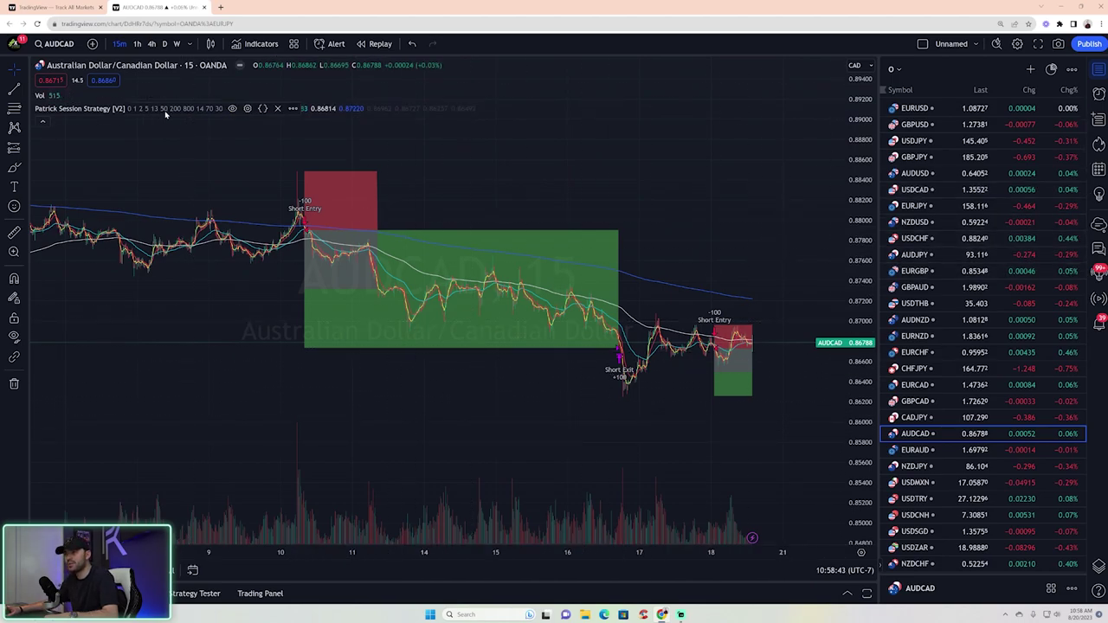
# Remove the Patrick Session Strategy [V2] and the volume indicator from the AUDCAD chart.
pyautogui.click(278, 108)
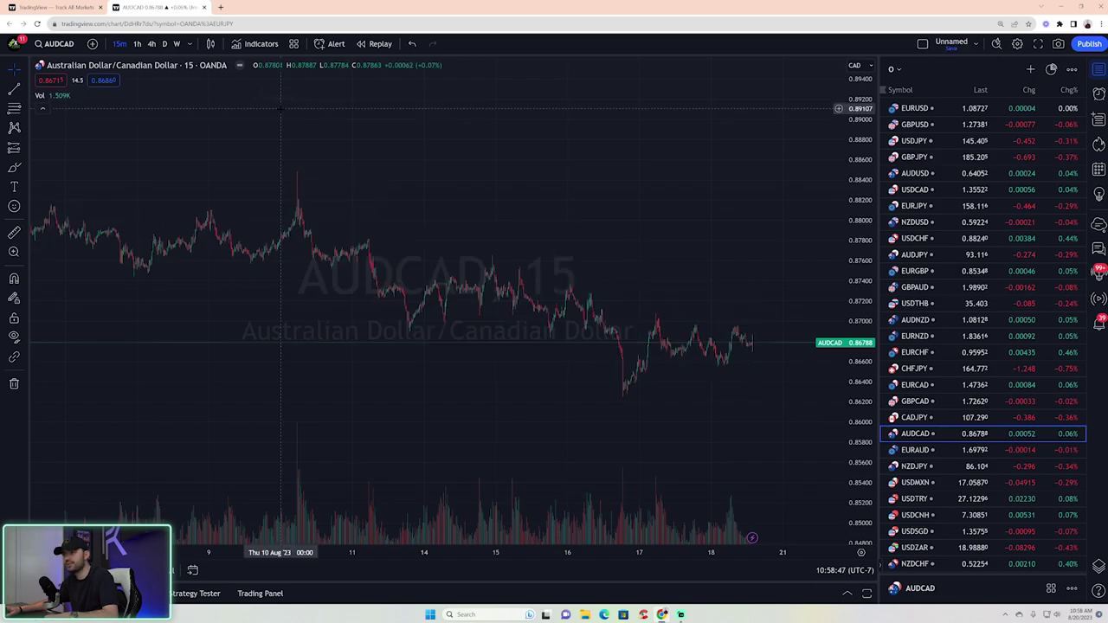
pyautogui.click(85, 97)
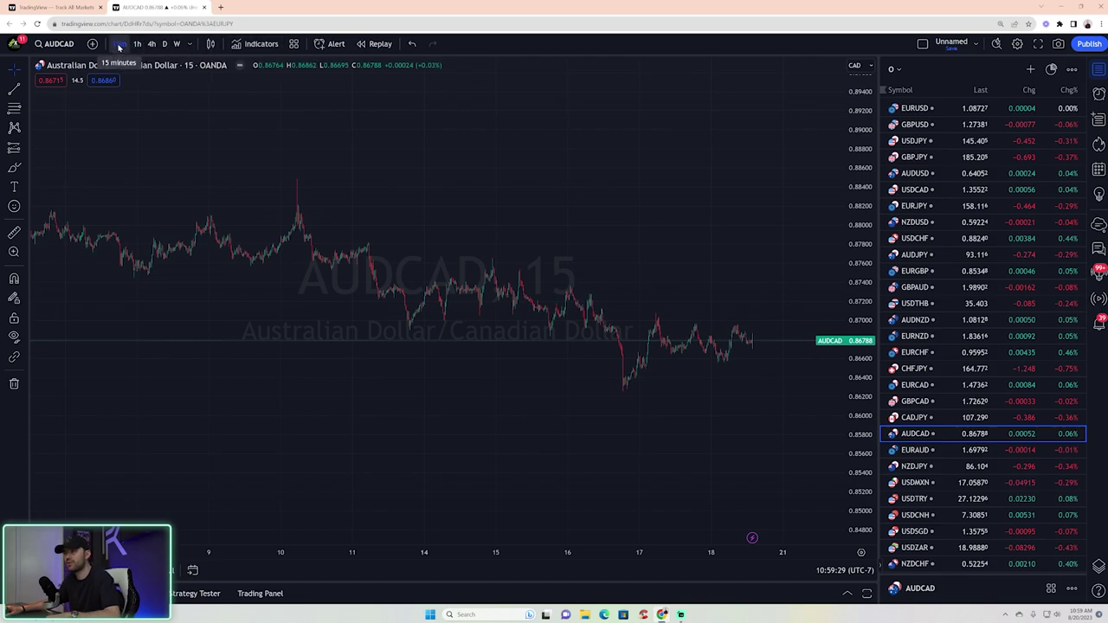
# Search the indicators for "rsi" and add the Relative Strength Index to the AUDCAD chart.
pyautogui.click(251, 43)
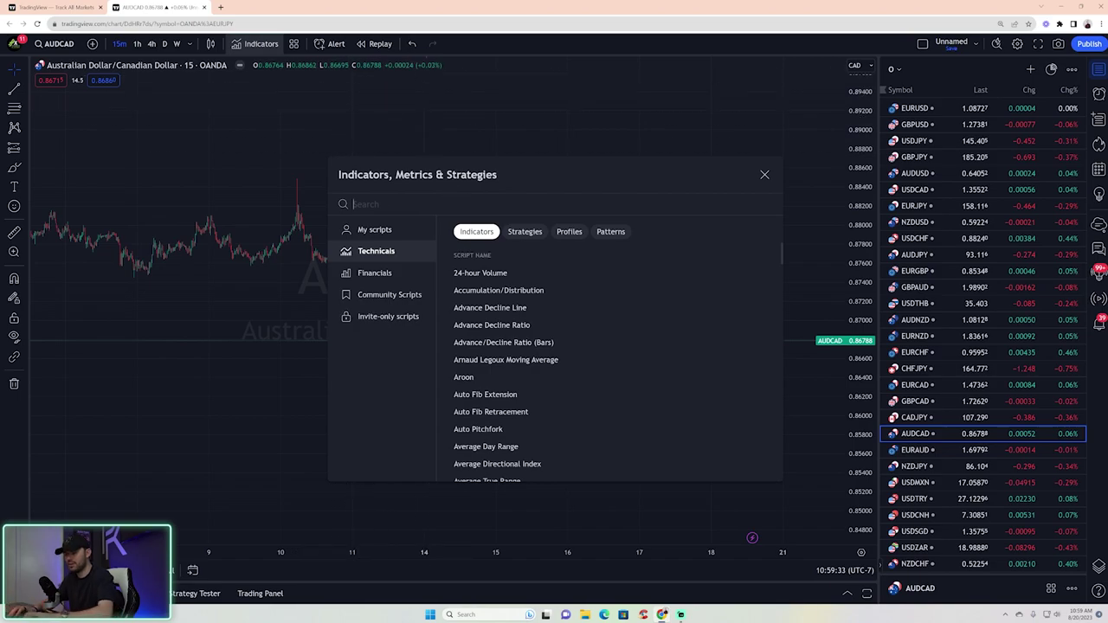
pyautogui.write('rsi')
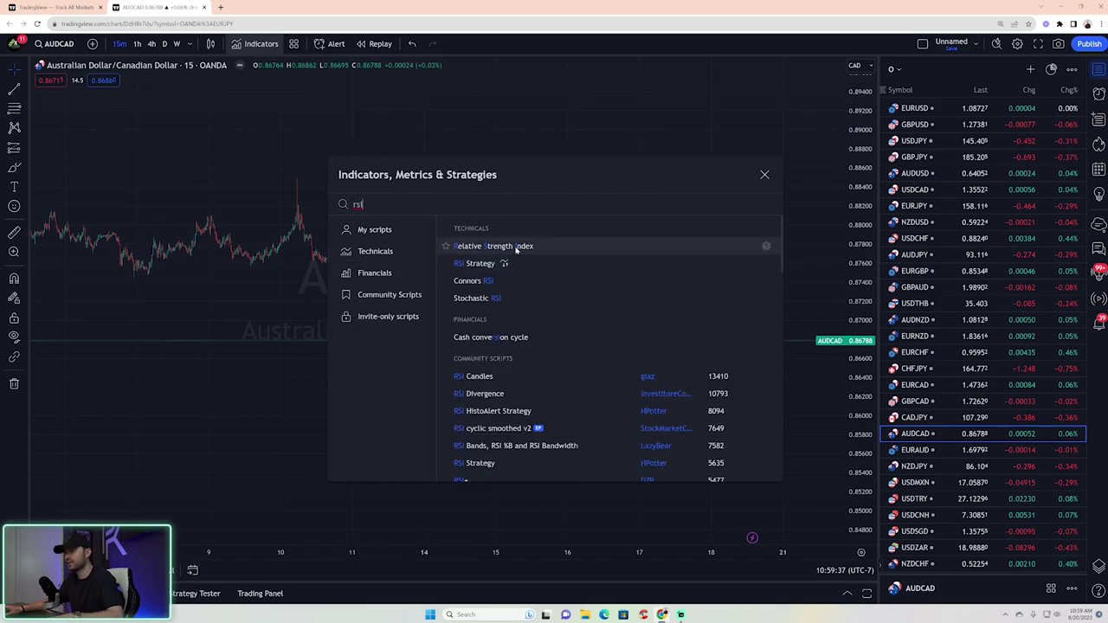
pyautogui.click(474, 251)
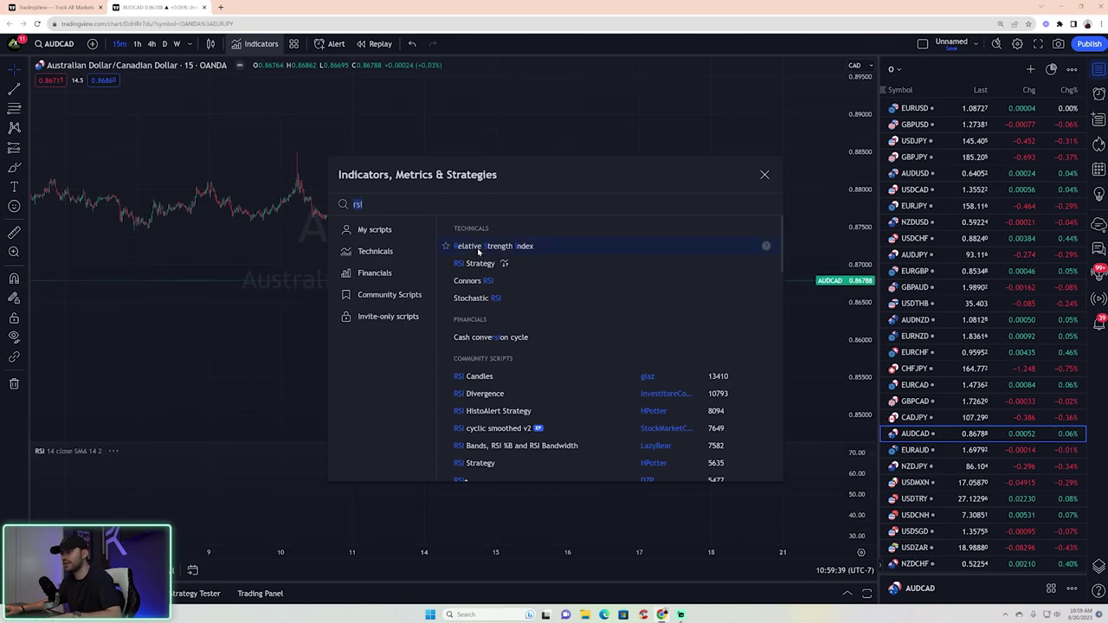
pyautogui.press('Escape')
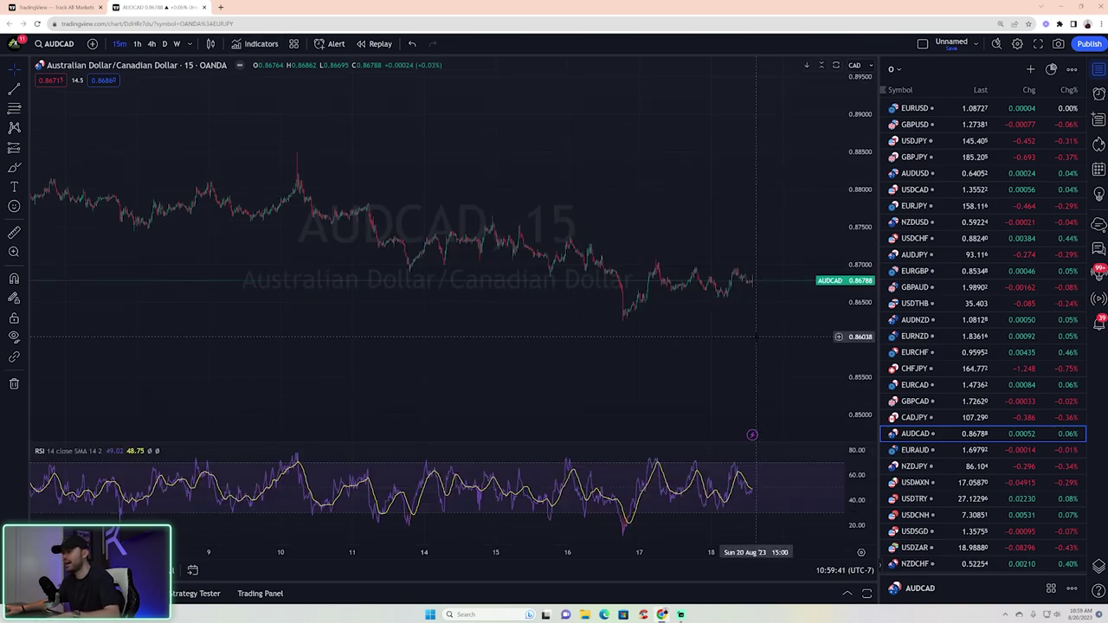
# Search the indicators for "sessions" and add the community script Sessions Asia, London, NY colored to the chart.
pyautogui.scroll(3, 689, 423)
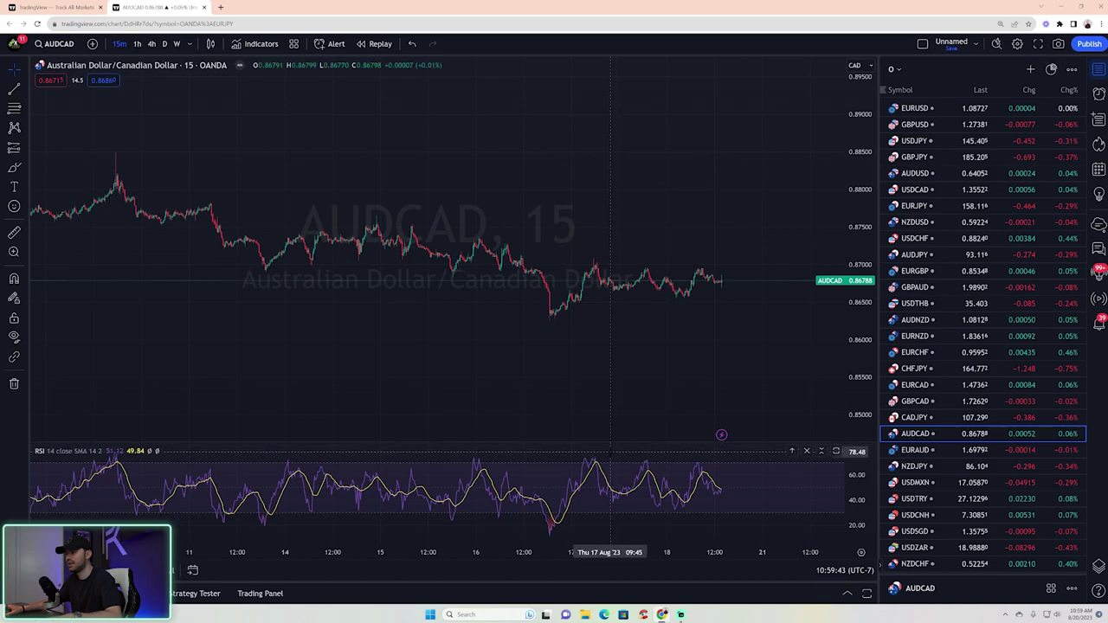
pyautogui.scroll(-2, 606, 444)
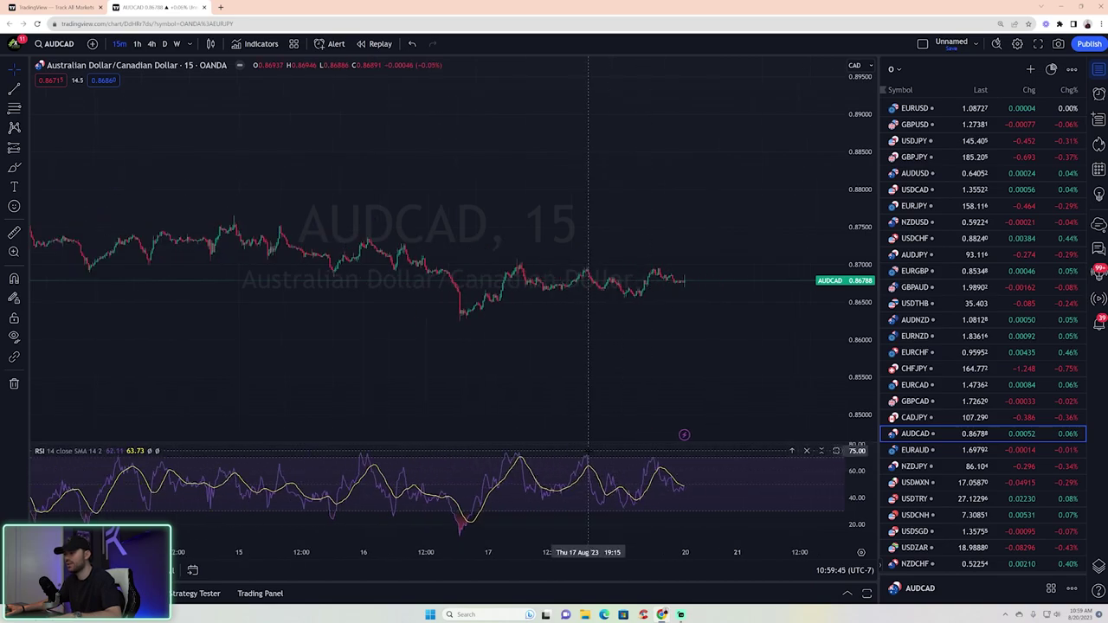
pyautogui.click(258, 44)
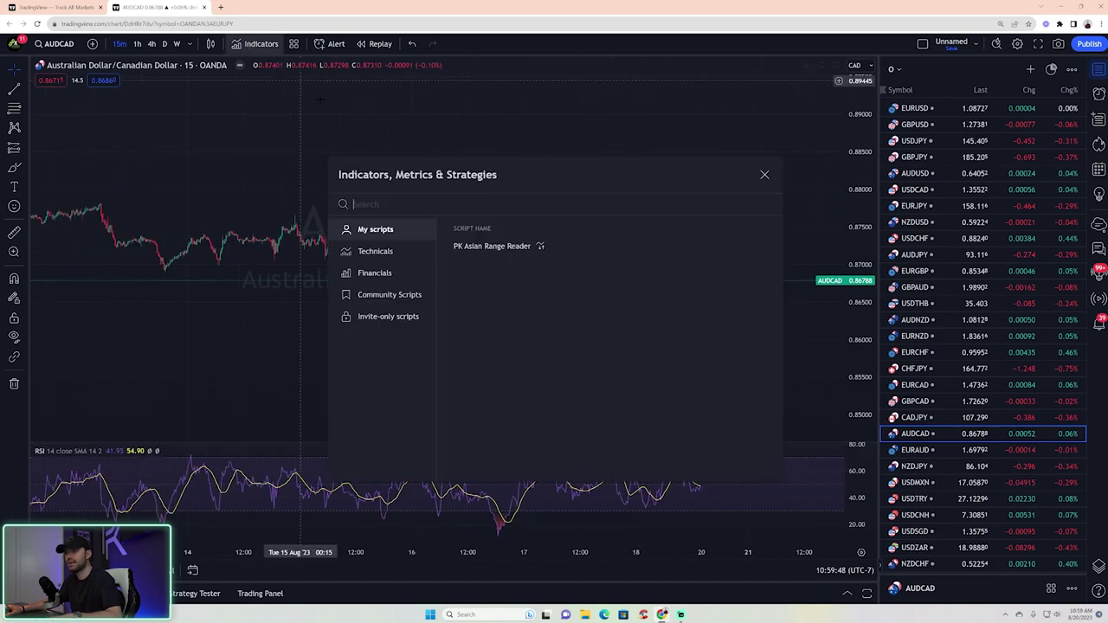
pyautogui.write('sessions')
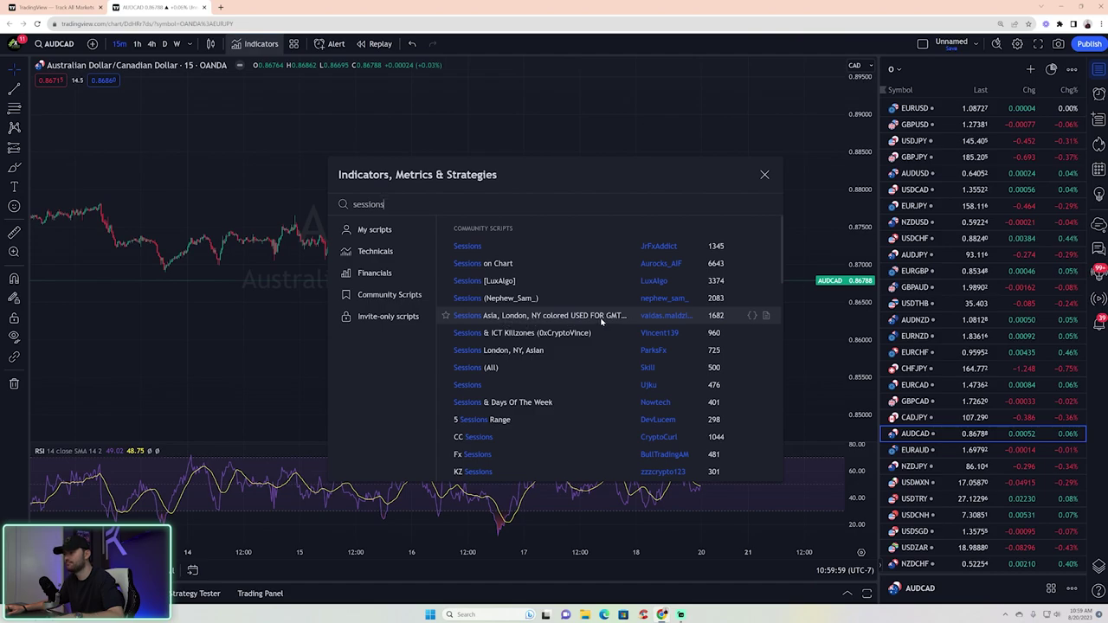
pyautogui.click(537, 315)
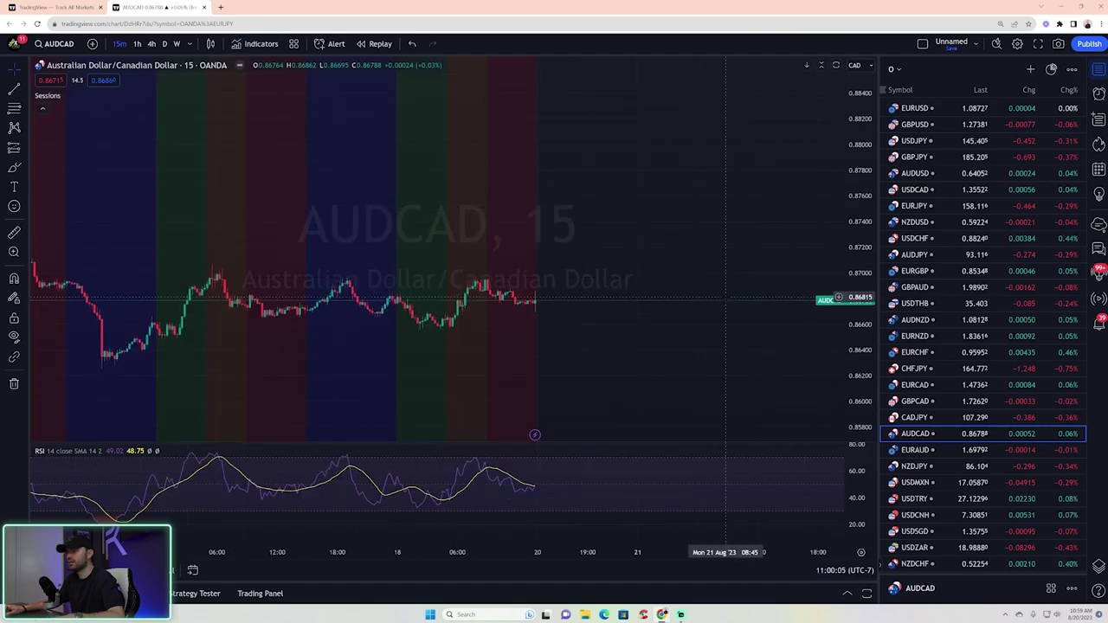
# Search the indicators for "delorean" and add the community script Delorean EMA's to the chart.
pyautogui.scroll(3, 719, 251)
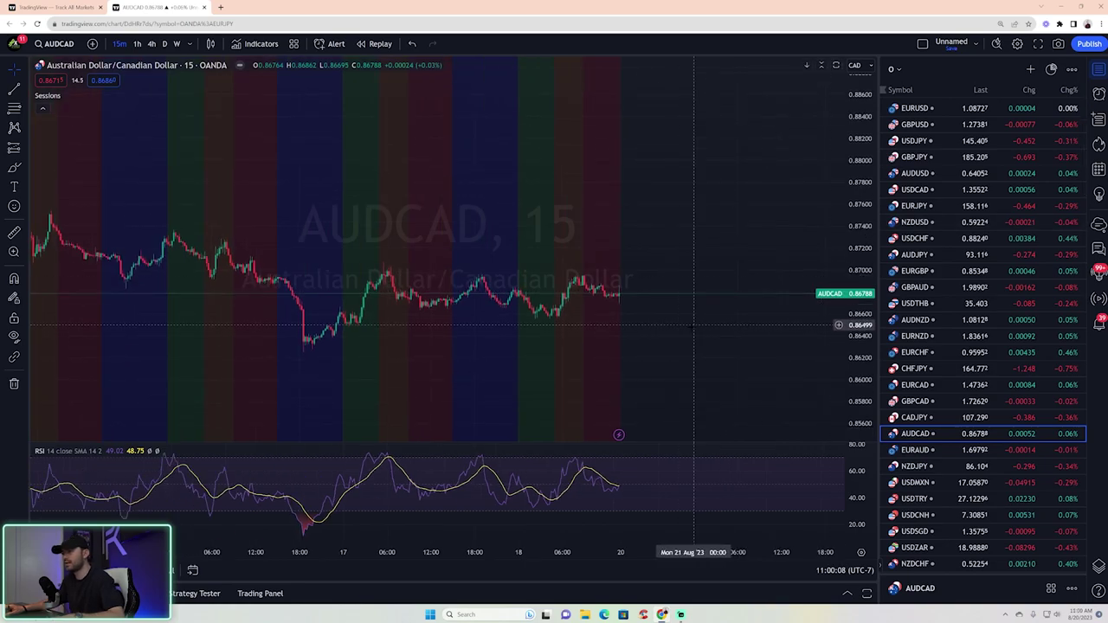
pyautogui.click(210, 44)
pyautogui.click(251, 44)
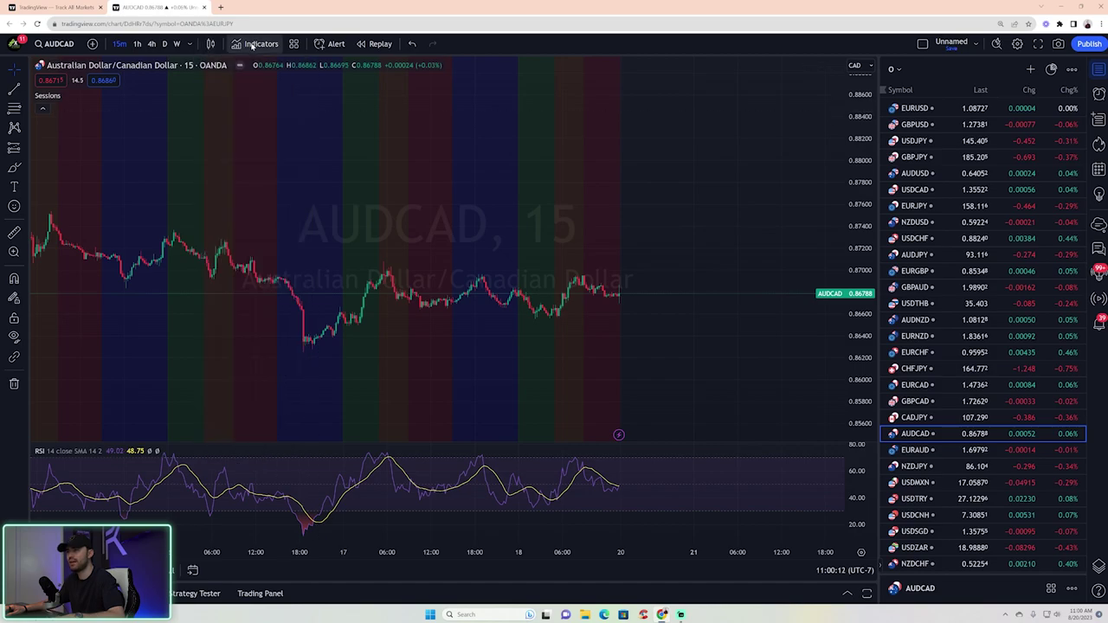
pyautogui.write('delorean')
pyautogui.click(544, 248)
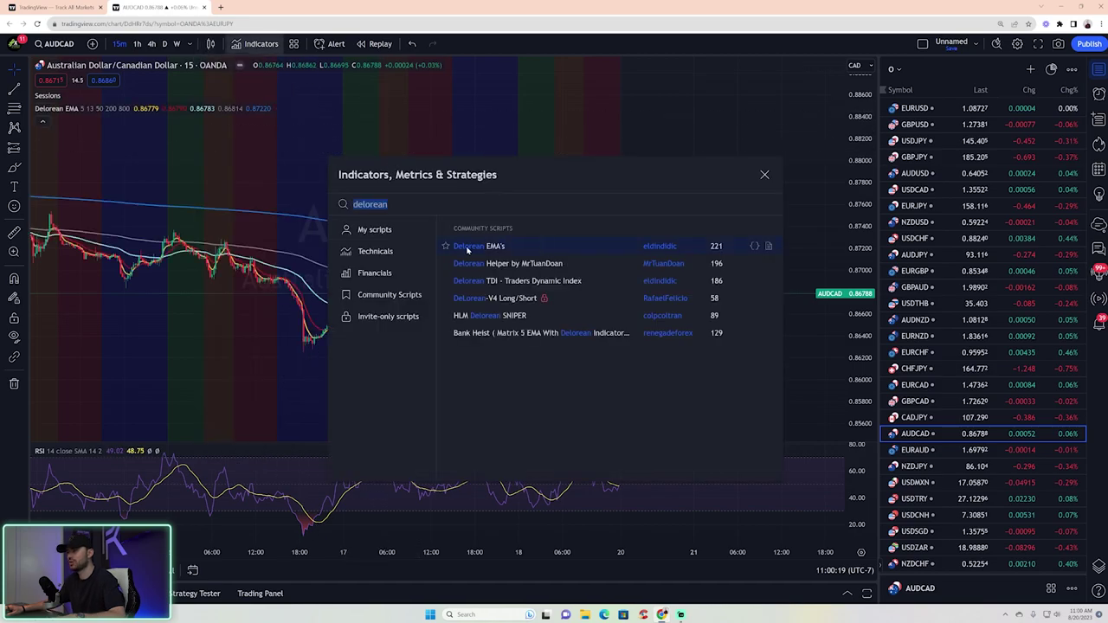
pyautogui.click(767, 176)
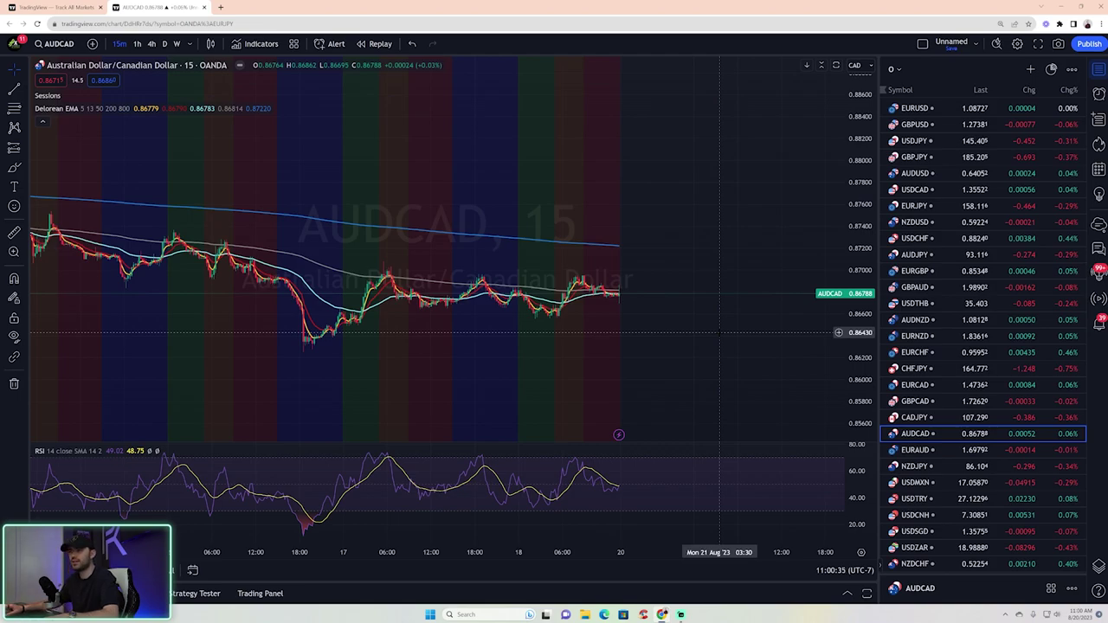
# Add the invite-only Patrick Asian Session Script to the chart and collapse the Strategy Tester.
pyautogui.click(260, 43)
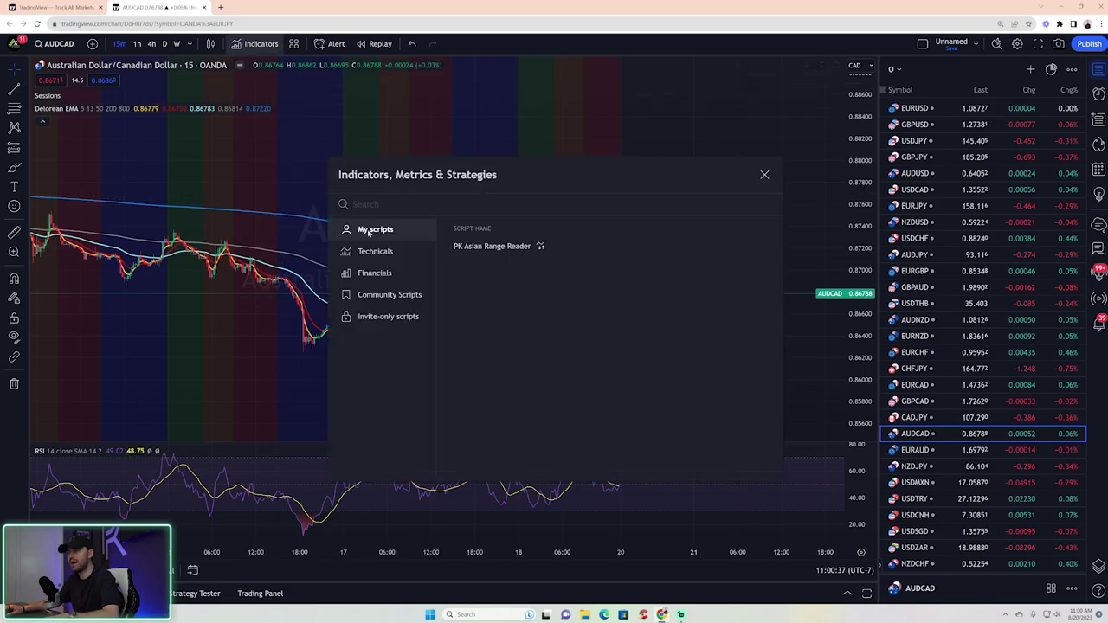
pyautogui.click(379, 318)
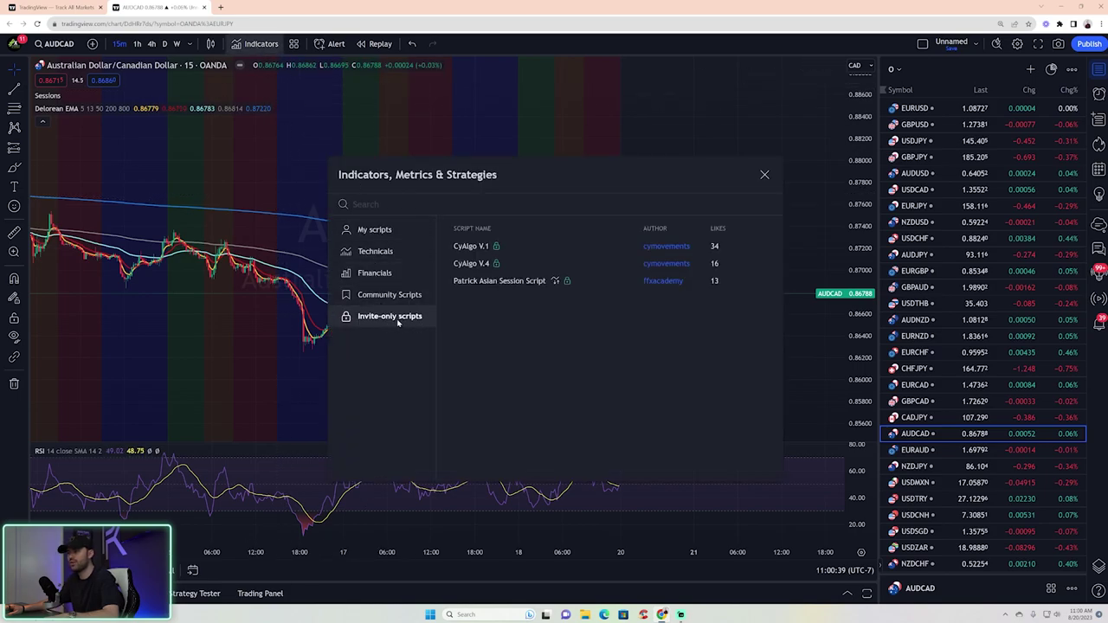
pyautogui.click(516, 284)
pyautogui.click(765, 175)
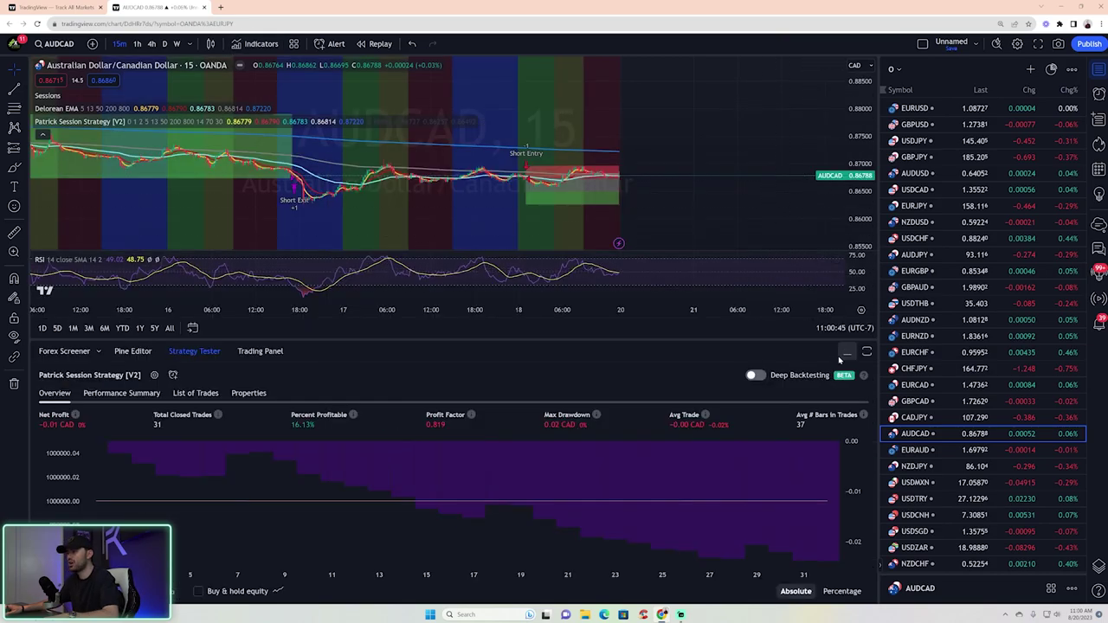
pyautogui.click(848, 353)
# Hide the Patrick Session Strategy [V2] on the AUDCAD chart.
pyautogui.scroll(2, 541, 262)
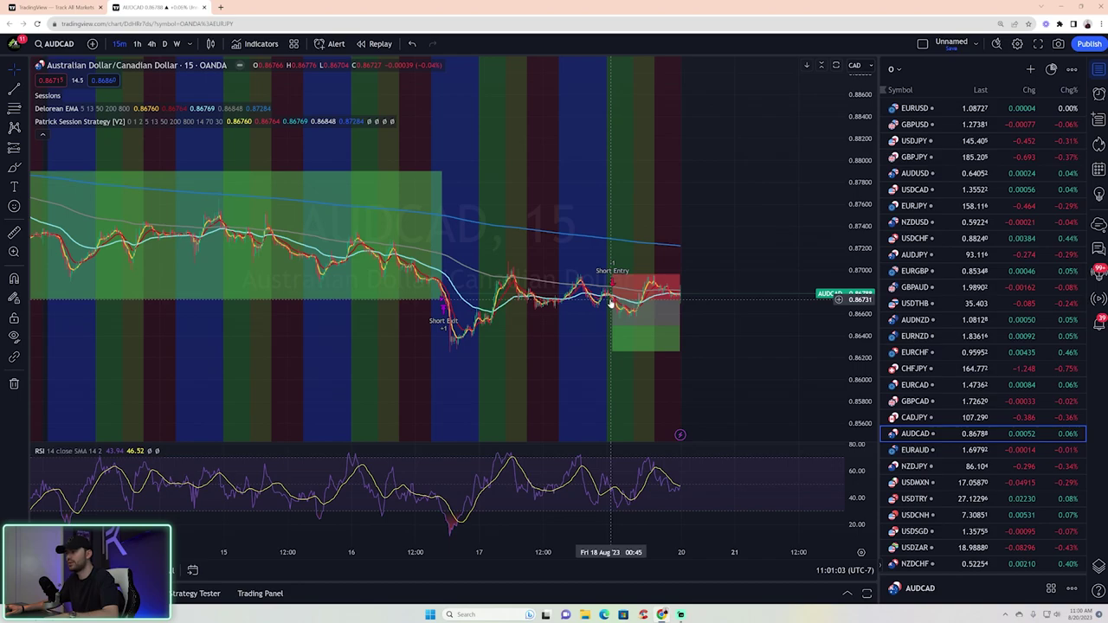
pyautogui.scroll(3, 611, 300)
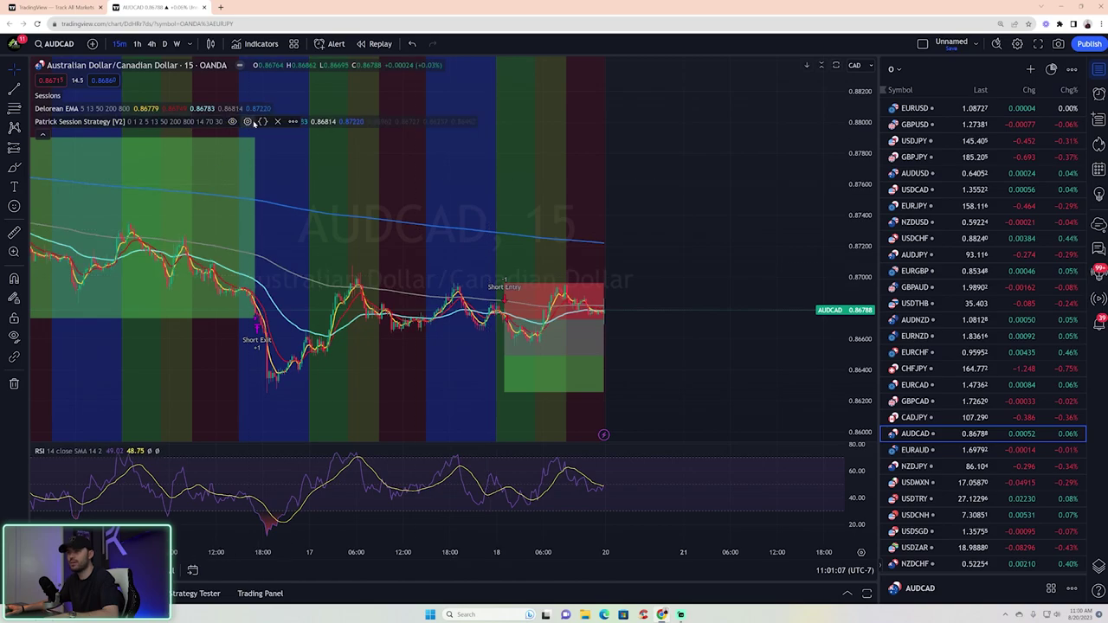
pyautogui.click(233, 122)
# Examine the AUDCAD price against the Delorean EMAs and coloured sessions on 17 and 18 August.
pyautogui.scroll(2, 598, 372)
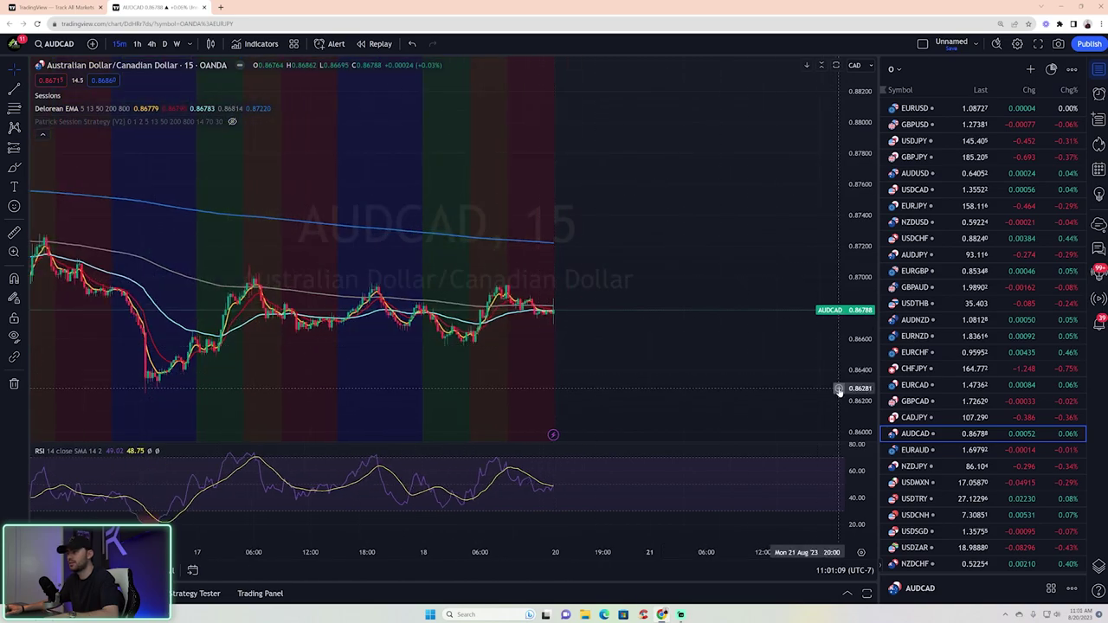
pyautogui.moveTo(842, 390); pyautogui.dragTo(847, 343)
pyautogui.scroll(2, 638, 331)
pyautogui.moveTo(628, 433); pyautogui.dragTo(701, 368)
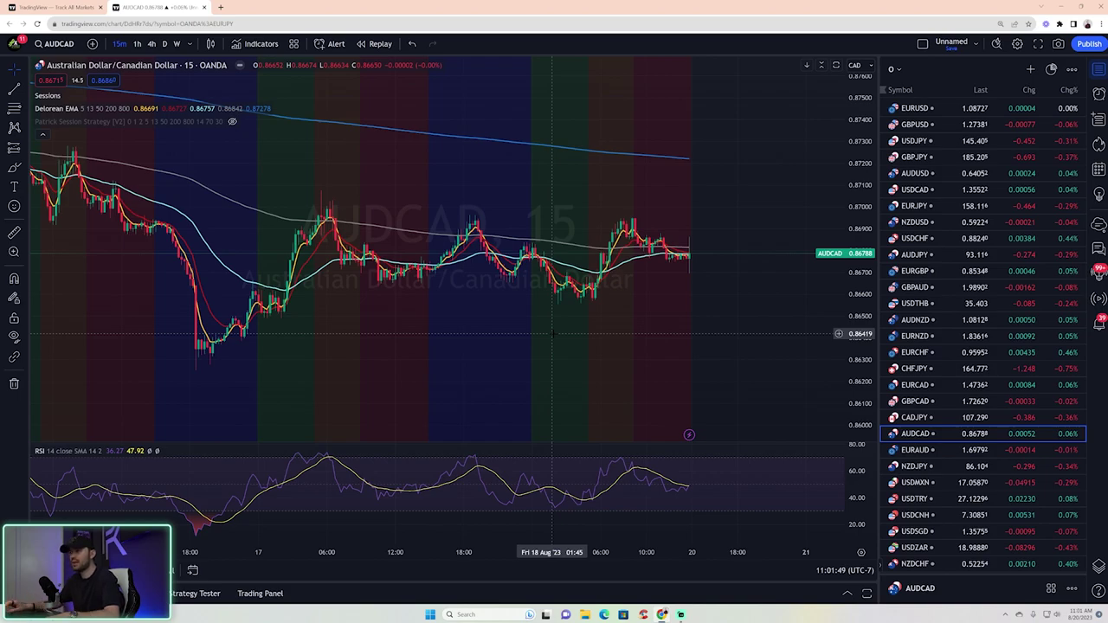
pyautogui.scroll(2, 552, 333)
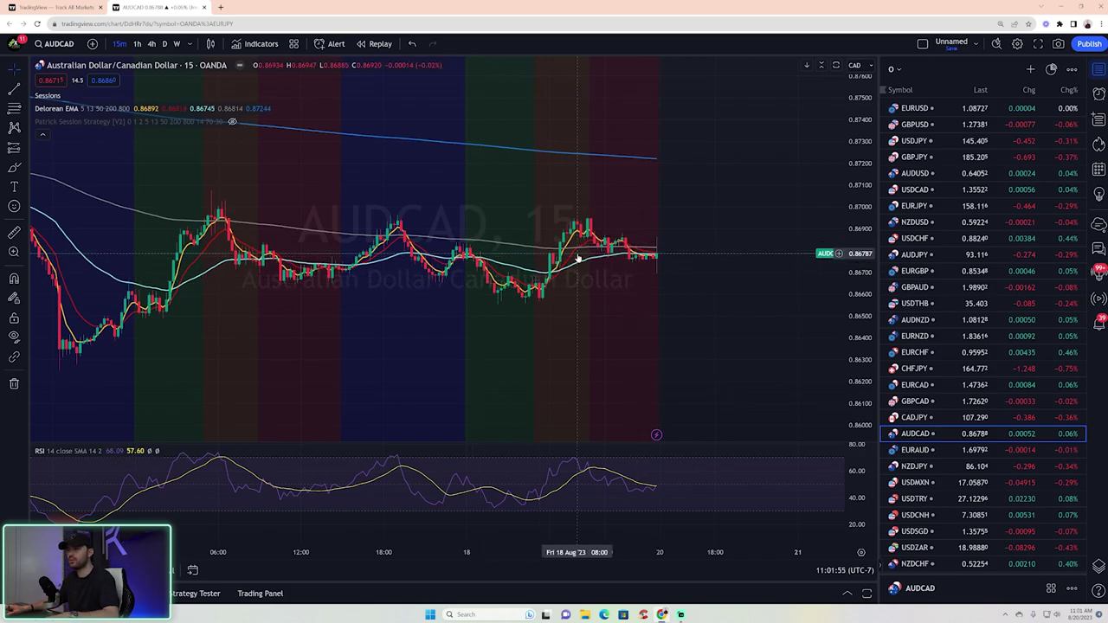
pyautogui.scroll(-2, 579, 258)
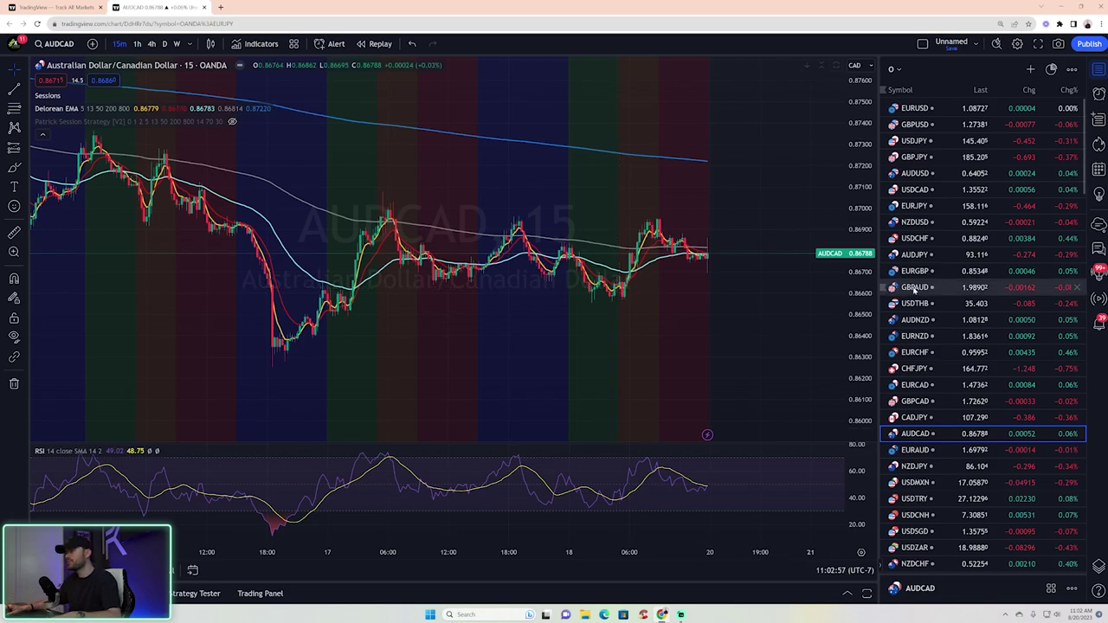
# Switch the chart to USDCHF and examine price against the EMAs across the 17 and 18 August sessions.
pyautogui.click(918, 255)
pyautogui.click(923, 239)
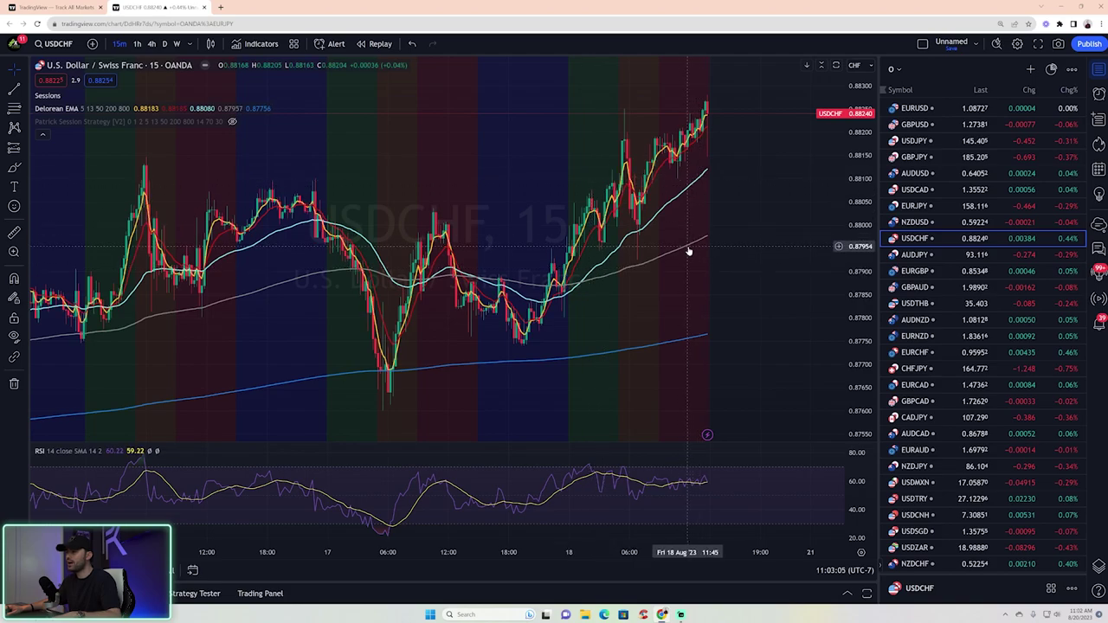
pyautogui.scroll(-3, 685, 343)
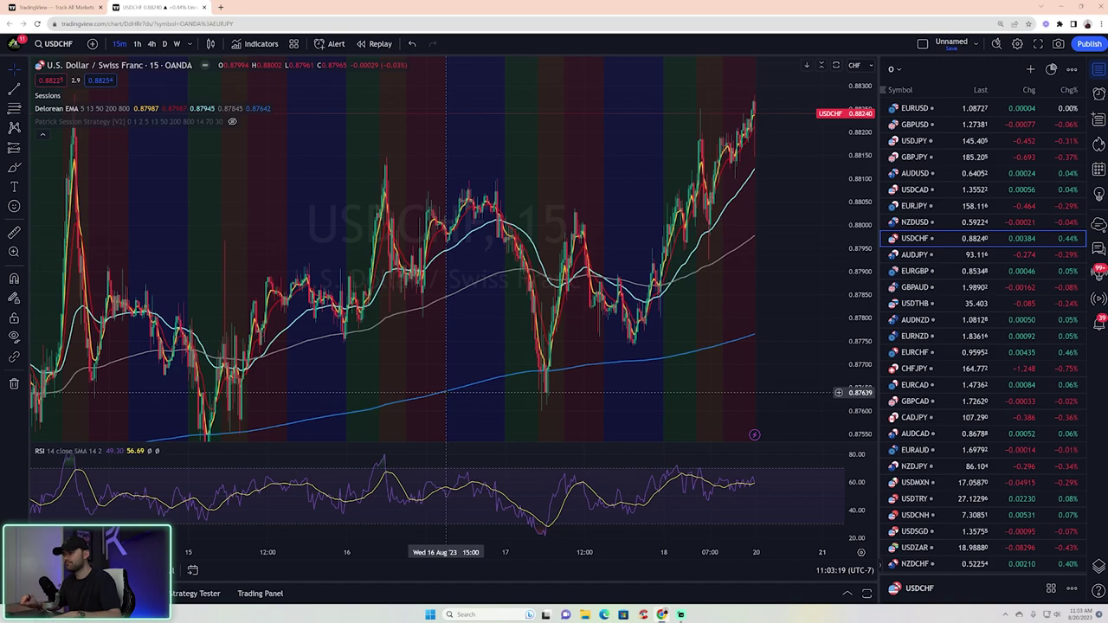
pyautogui.scroll(3, 545, 362)
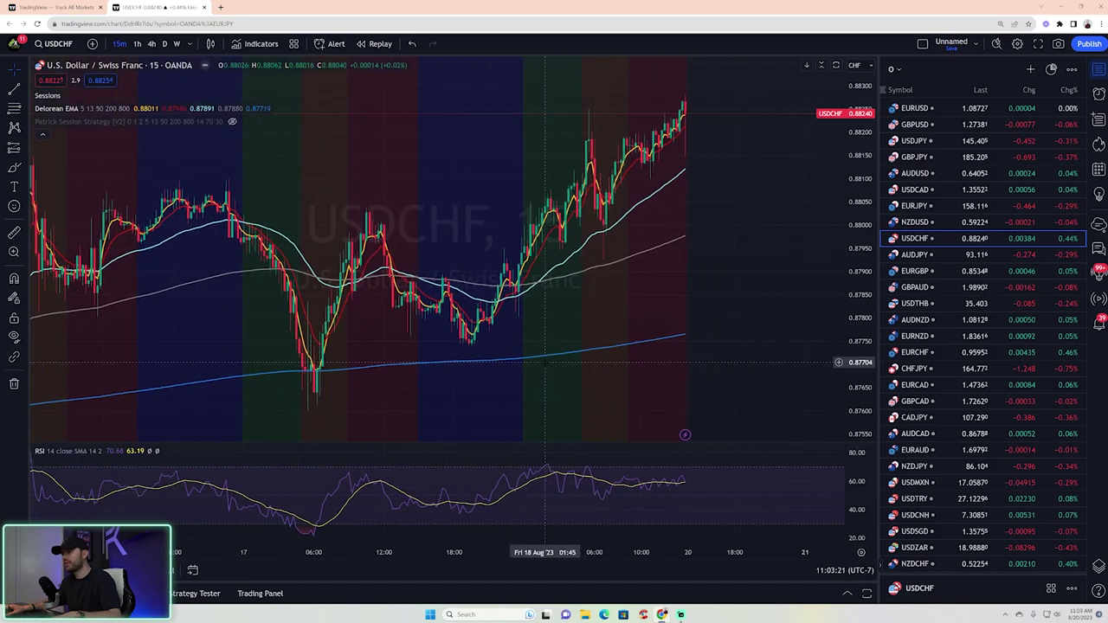
pyautogui.moveTo(857, 372); pyautogui.dragTo(857, 307)
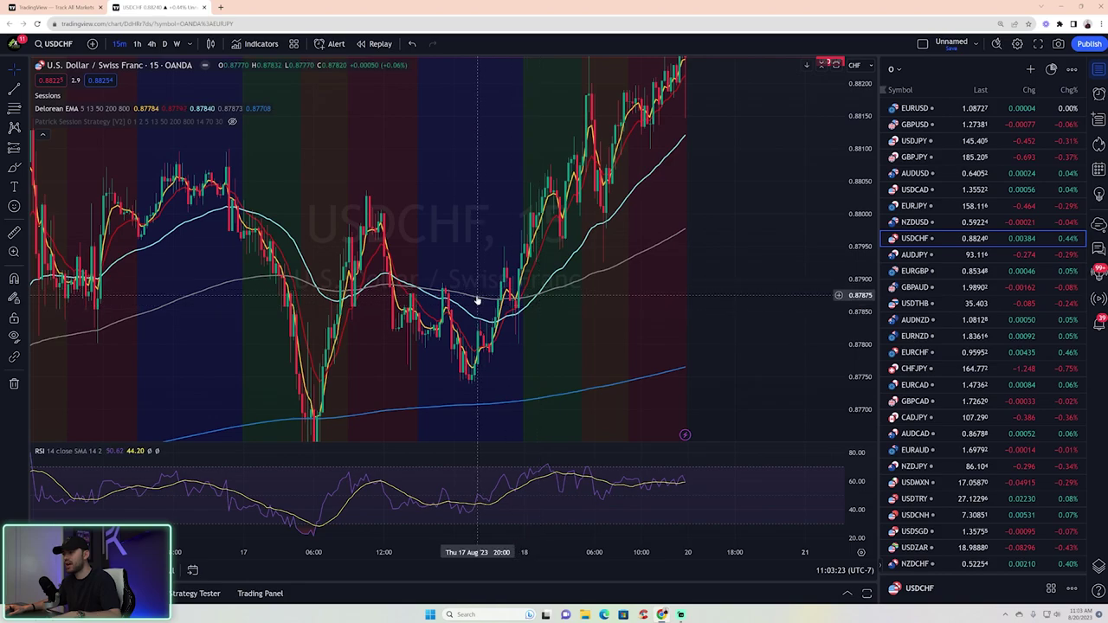
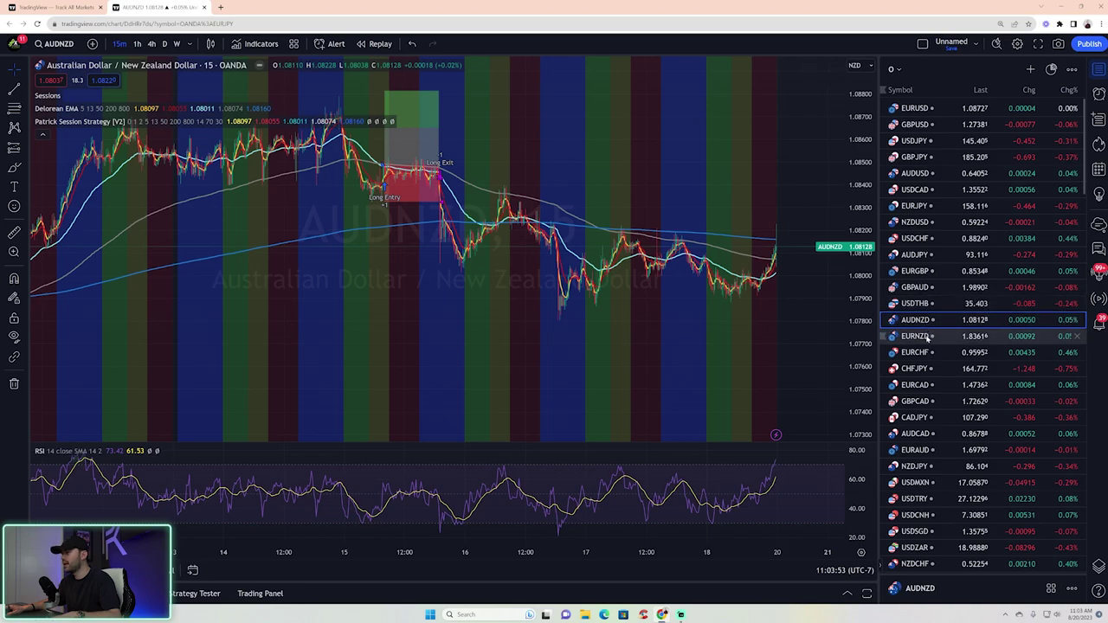
# Go through the EURNZD, EURCHF and CHFJPY charts to inspect the strategy's marked trades.
pyautogui.click(927, 336)
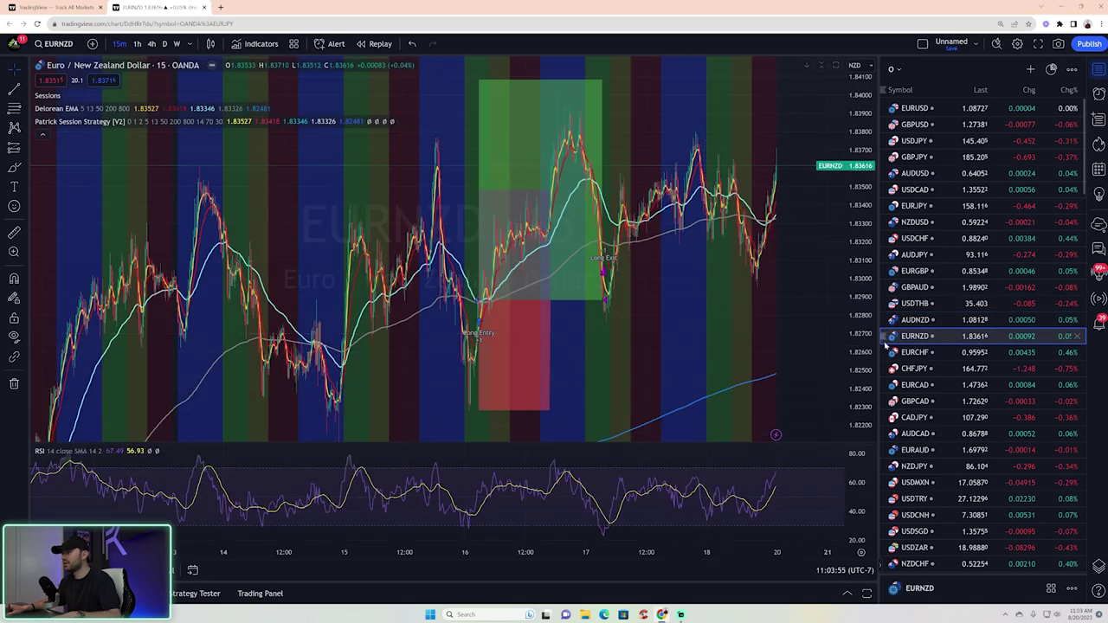
pyautogui.click(916, 353)
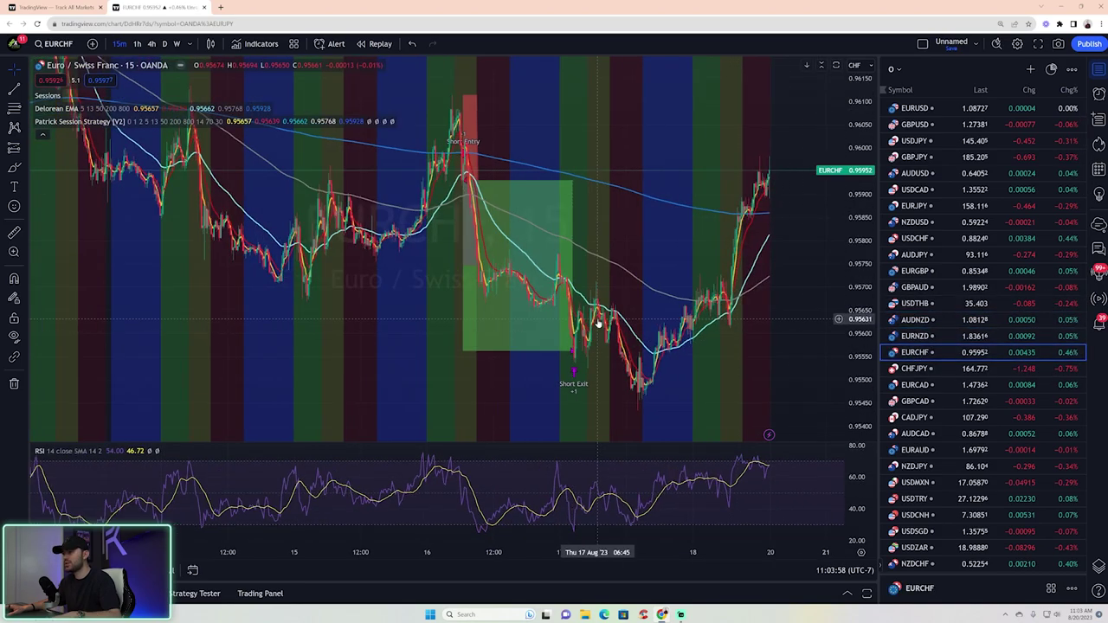
pyautogui.click(916, 369)
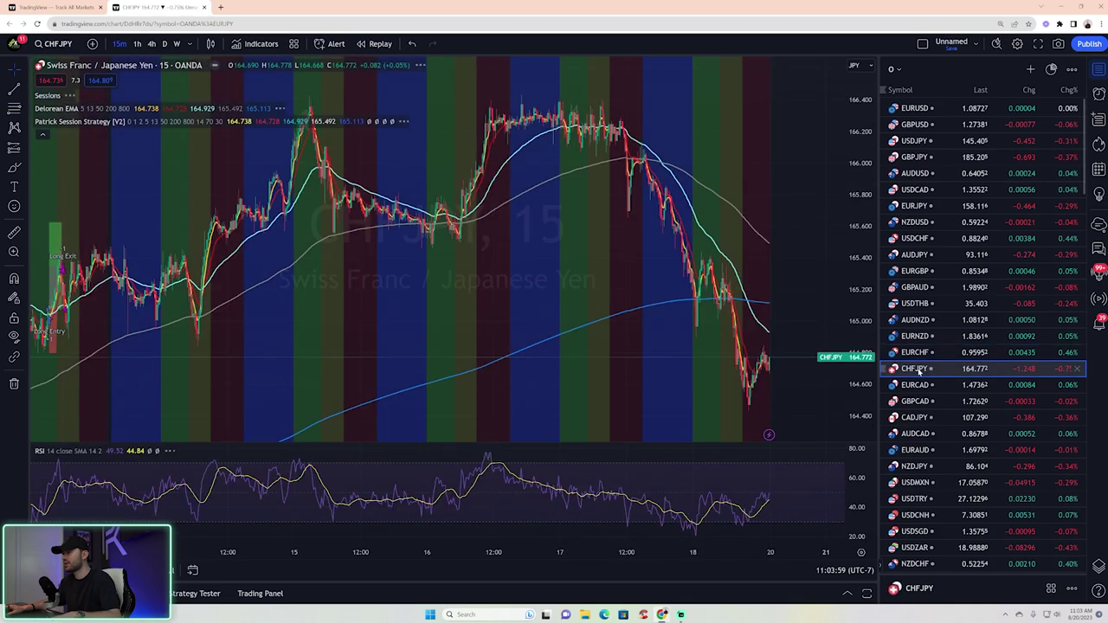
# Switch the chart to GBPCAD and examine the strategy's long trade on 18 August.
pyautogui.click(915, 401)
pyautogui.moveTo(870, 306); pyautogui.dragTo(866, 269)
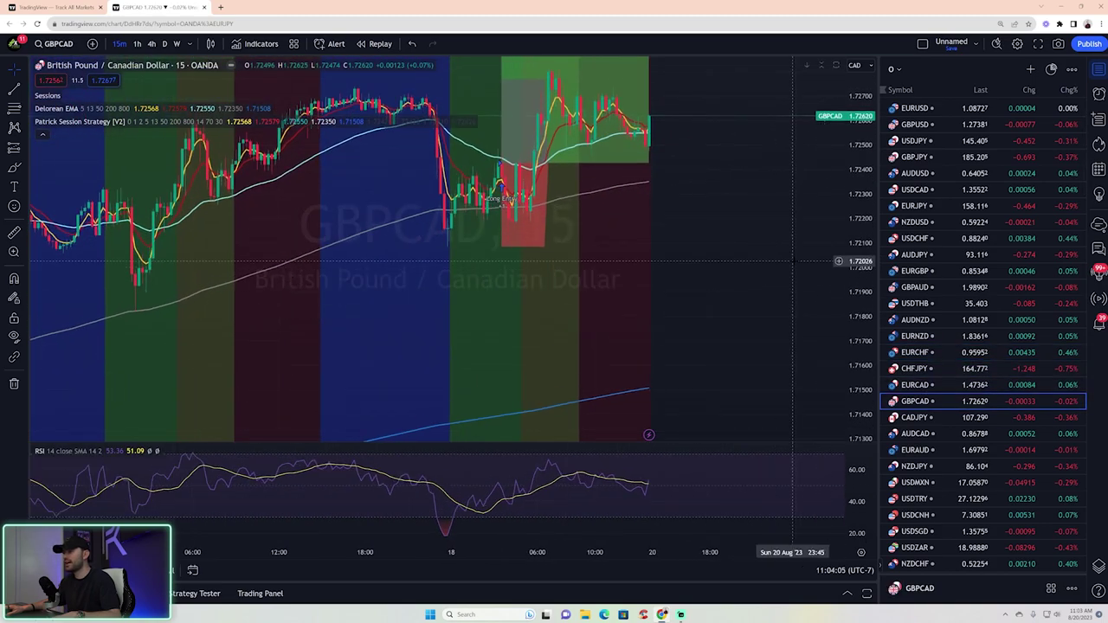
pyautogui.moveTo(793, 265); pyautogui.dragTo(764, 392)
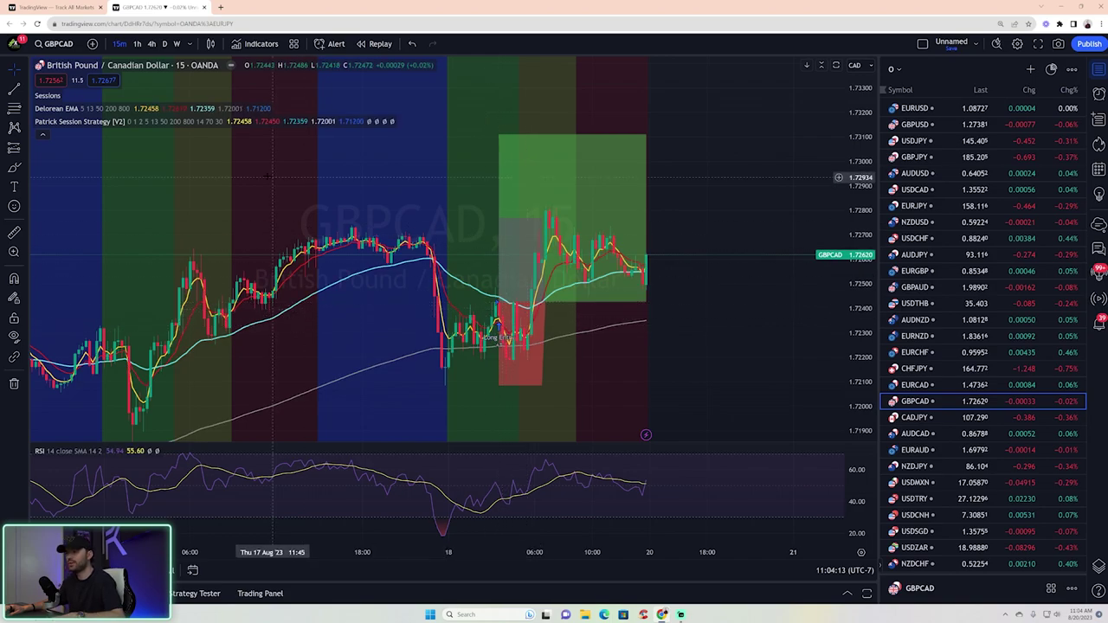
pyautogui.moveTo(230, 122)
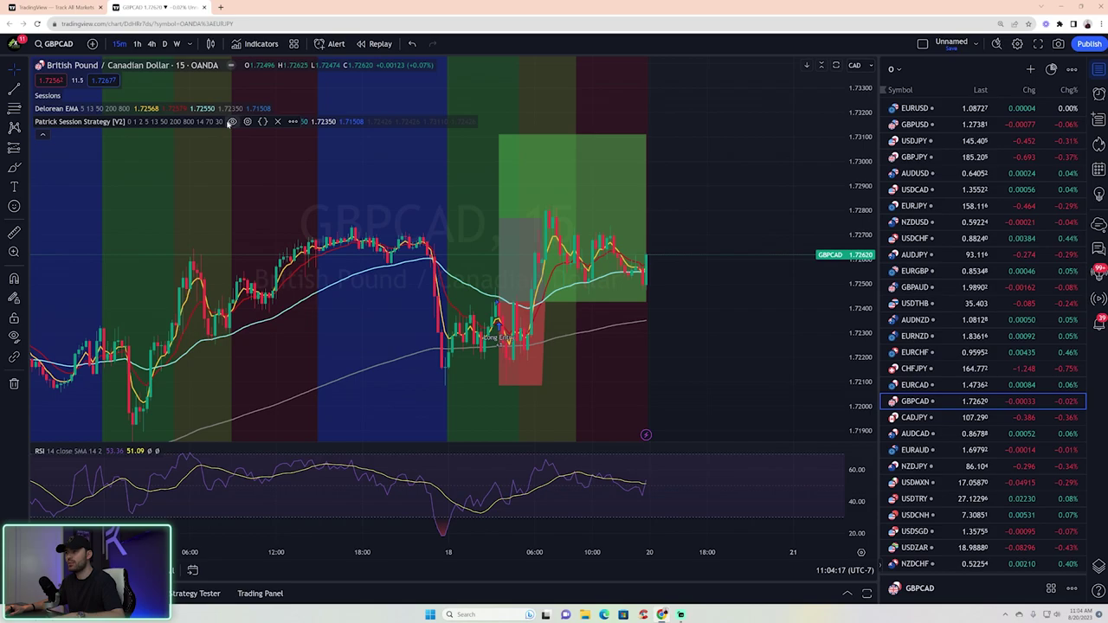
# Hide the Patrick Session Strategy and bracket the blue session with vertical lines at 17 Aug 15:00 and 18 Aug 00:00.
pyautogui.click(232, 122)
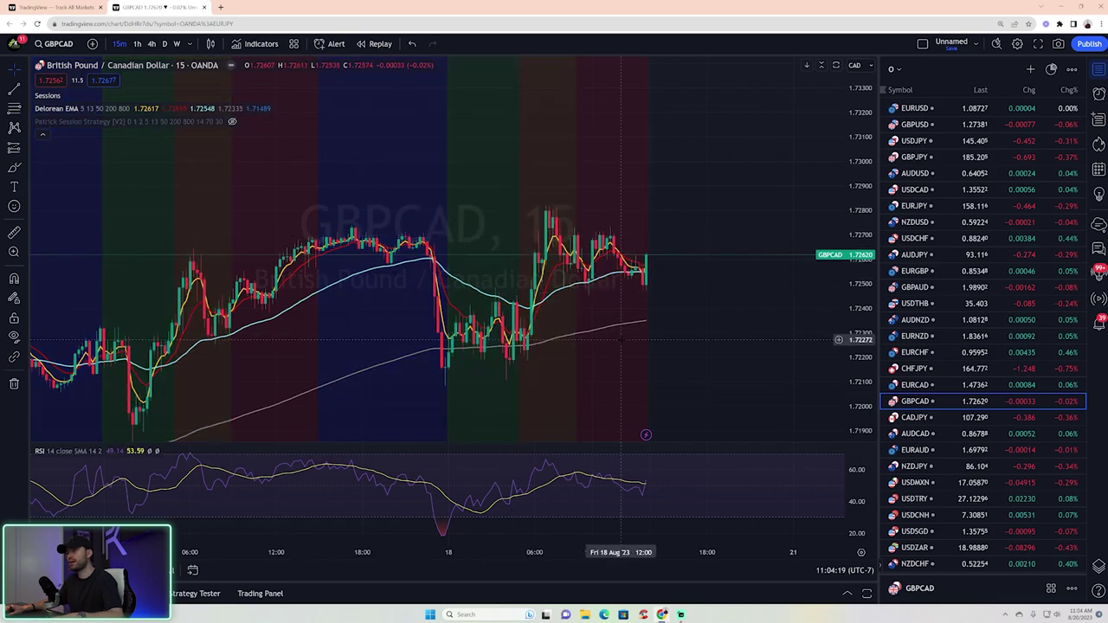
pyautogui.scroll(-2, 620, 340)
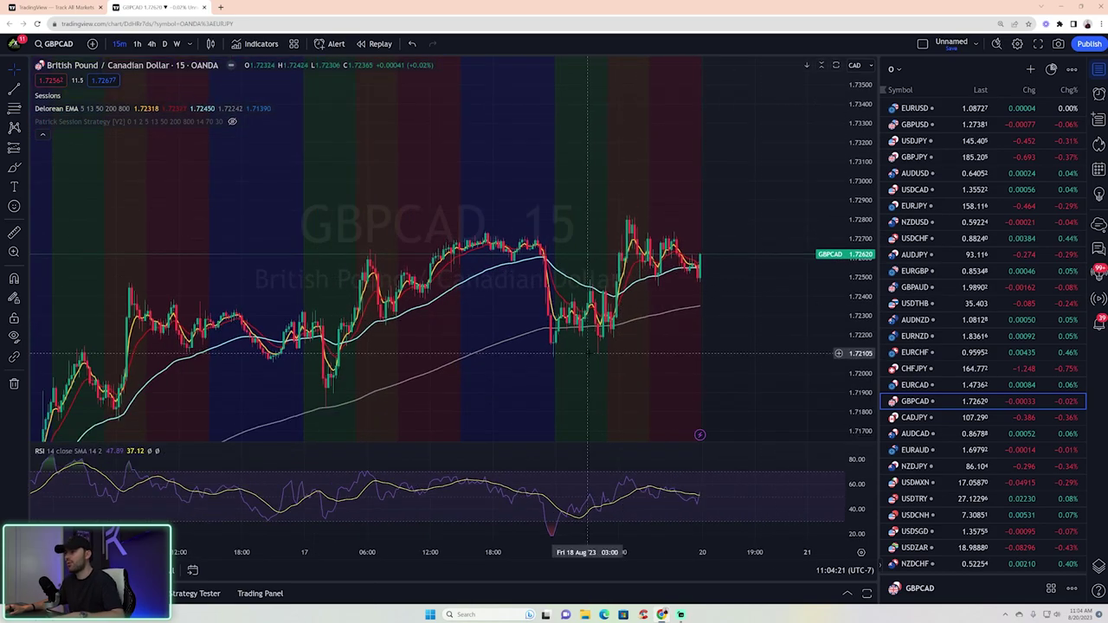
pyautogui.click(26, 94)
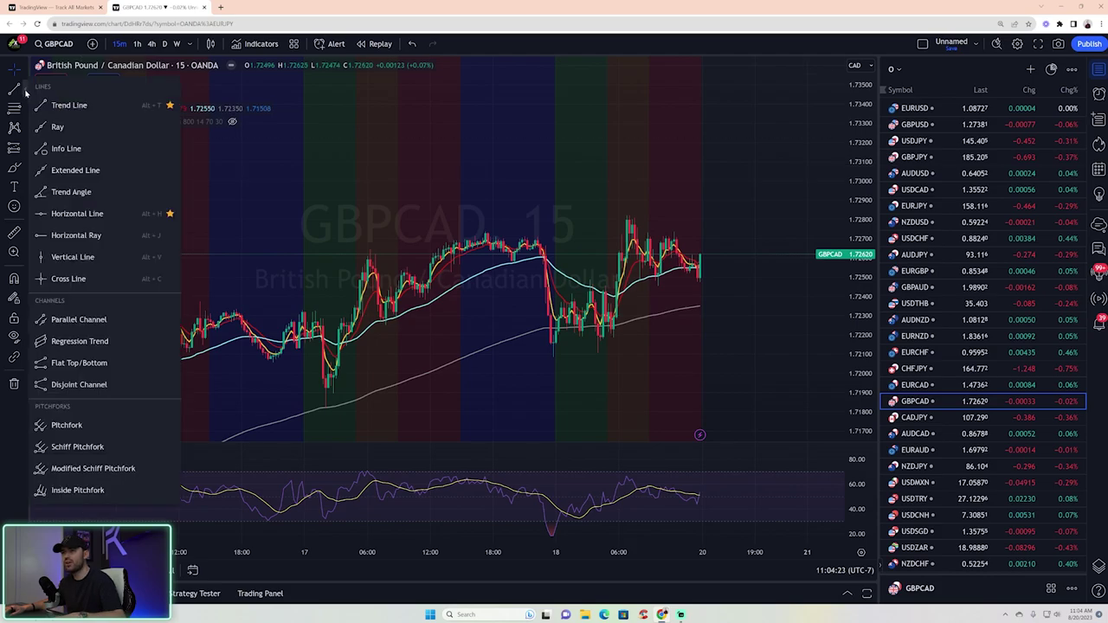
pyautogui.click(82, 254)
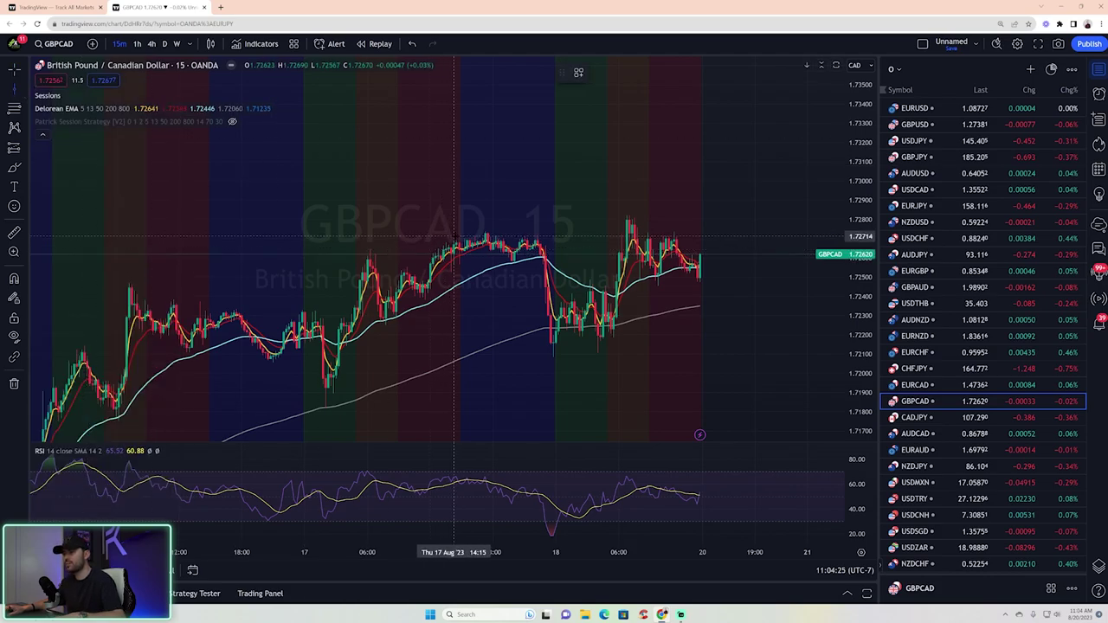
pyautogui.click(462, 494)
pyautogui.click(14, 90)
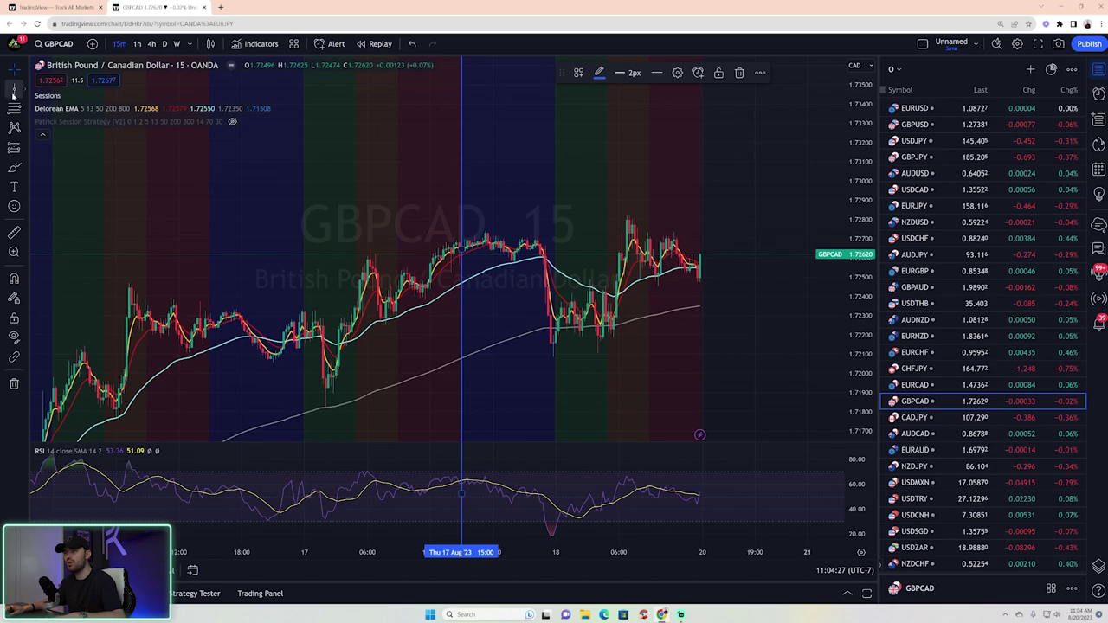
pyautogui.click(556, 234)
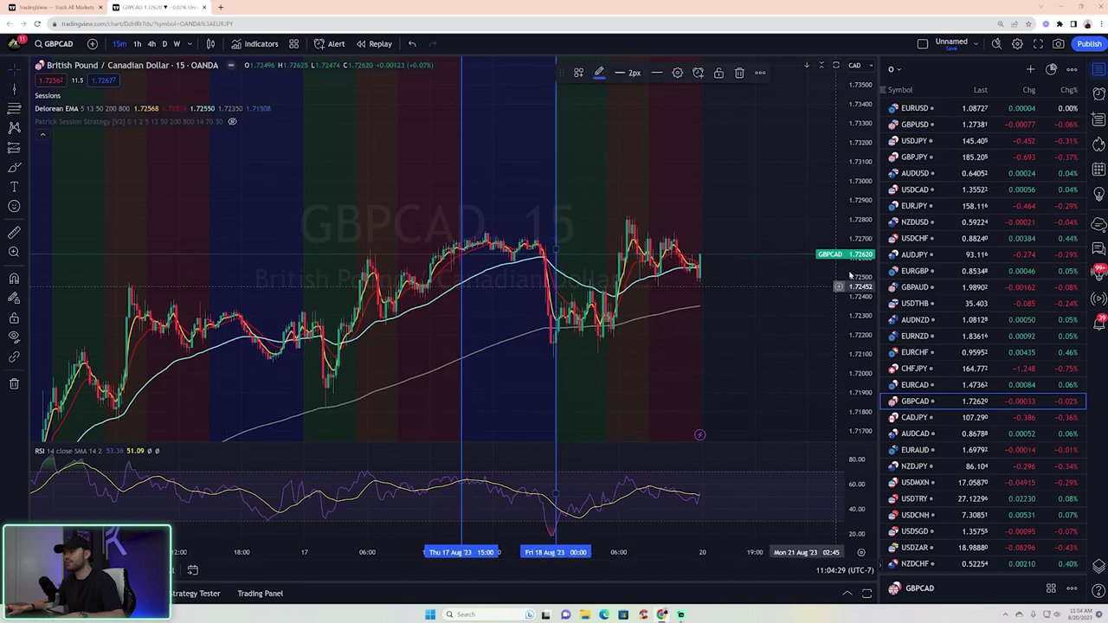
# Examine GBPCAD price against the Delorean EMAs between the two vertical lines and in the sessions around them.
pyautogui.scroll(3, 708, 364)
pyautogui.scroll(5, 708, 364)
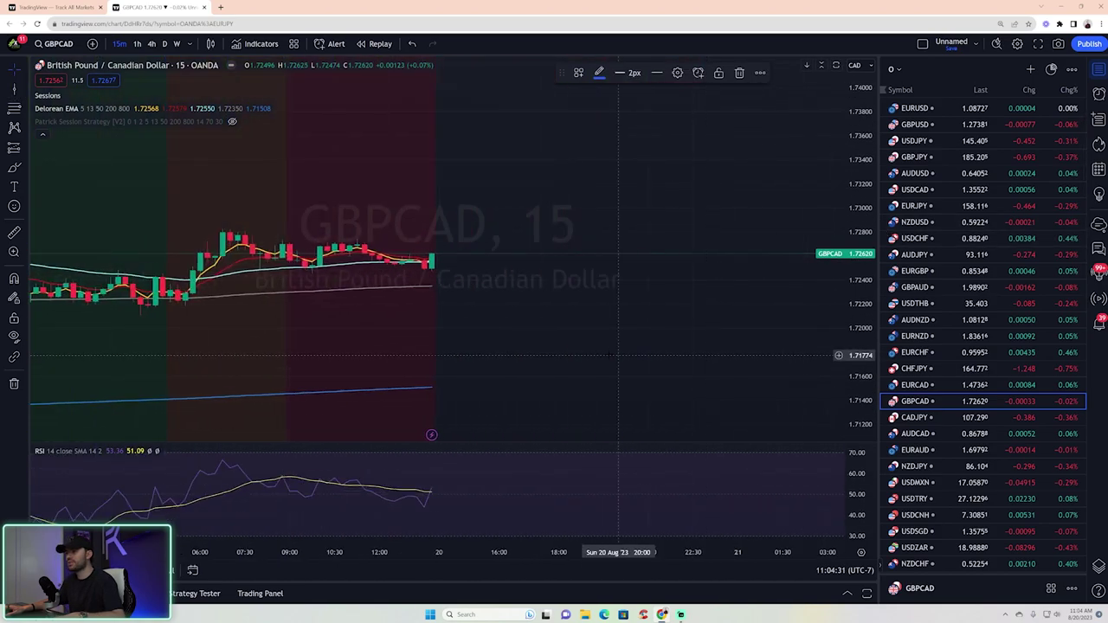
pyautogui.moveTo(538, 310); pyautogui.dragTo(689, 312)
pyautogui.scroll(-2, 689, 312)
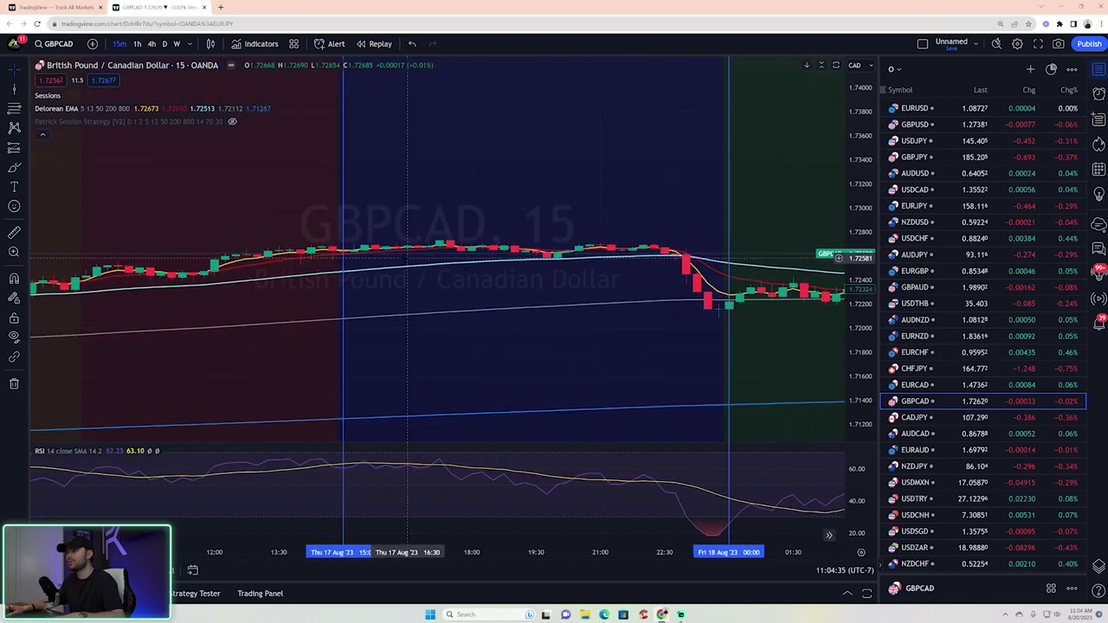
pyautogui.moveTo(854, 321); pyautogui.dragTo(866, 294)
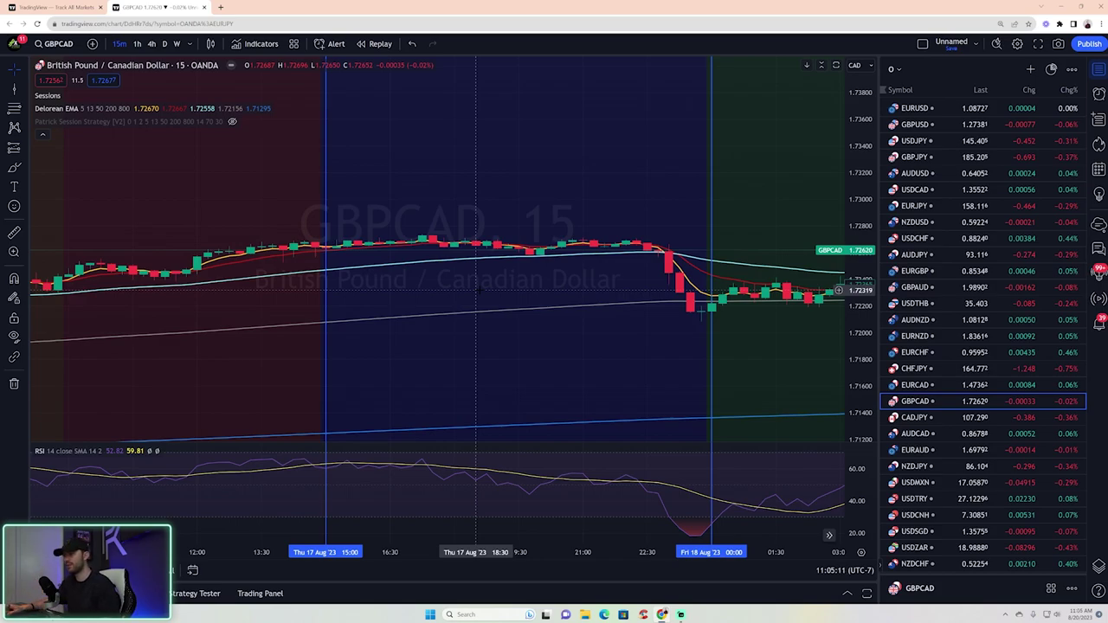
pyautogui.scroll(-5, 475, 292)
pyautogui.moveTo(693, 210); pyautogui.dragTo(600, 208)
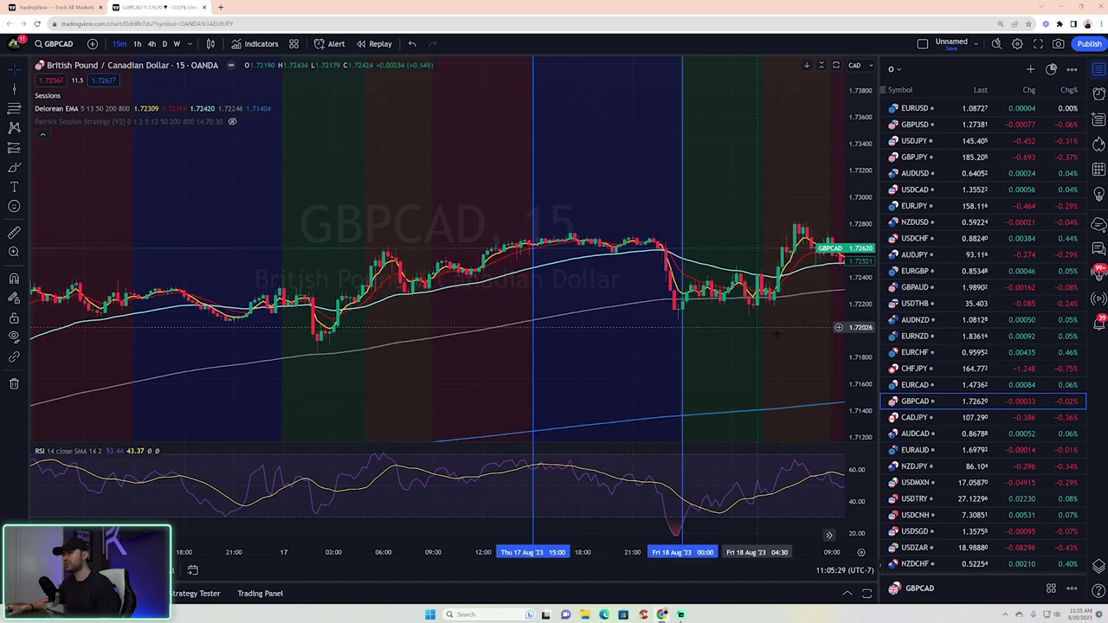
pyautogui.moveTo(629, 388); pyautogui.dragTo(589, 366)
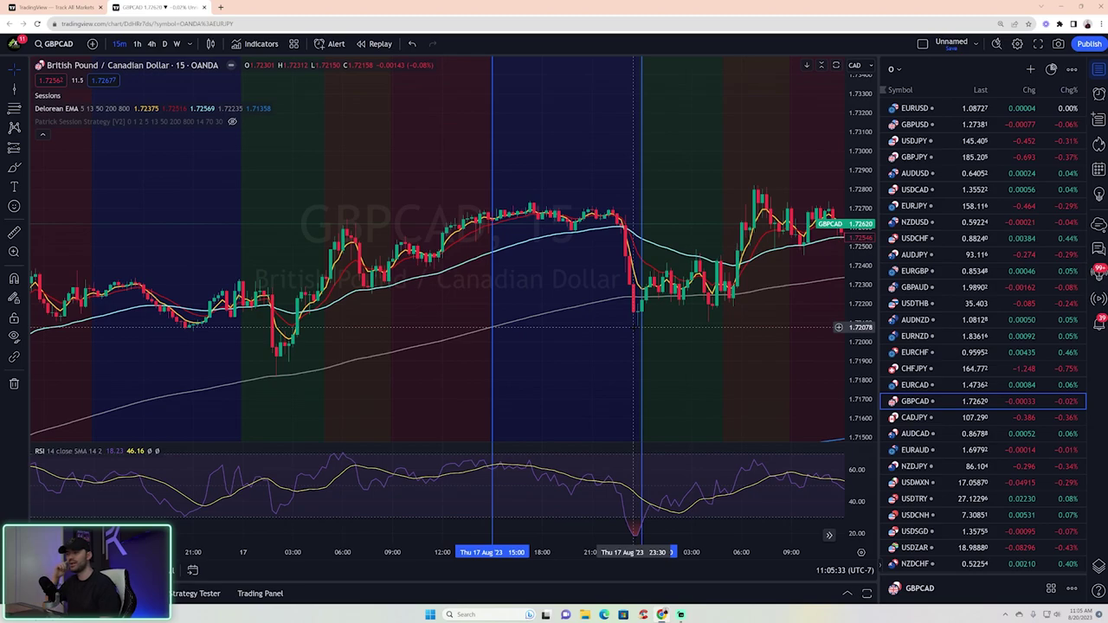
# Brush a rising arrow along the uptrend before the 17 Aug 15:00 line and erase it.
pyautogui.click(14, 167)
pyautogui.moveTo(91, 406)
pyautogui.mouseDown()
pyautogui.moveTo(235, 386)
pyautogui.moveTo(465, 286)
pyautogui.moveTo(421, 305)
pyautogui.moveTo(460, 329)
pyautogui.moveTo(455, 352)
pyautogui.mouseUp()
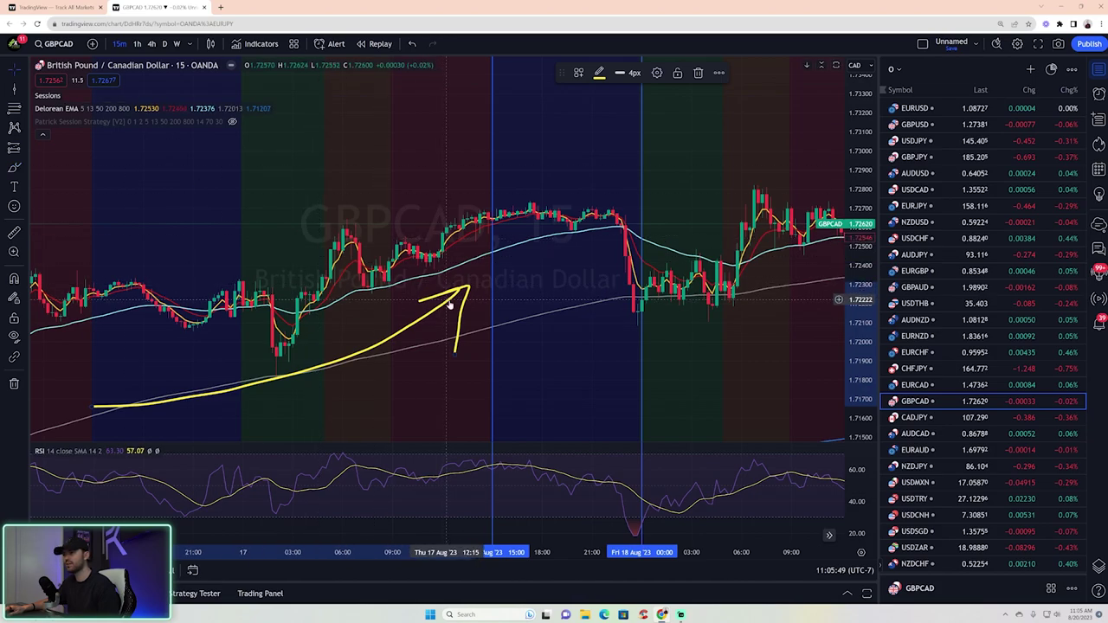
pyautogui.press('Delete')
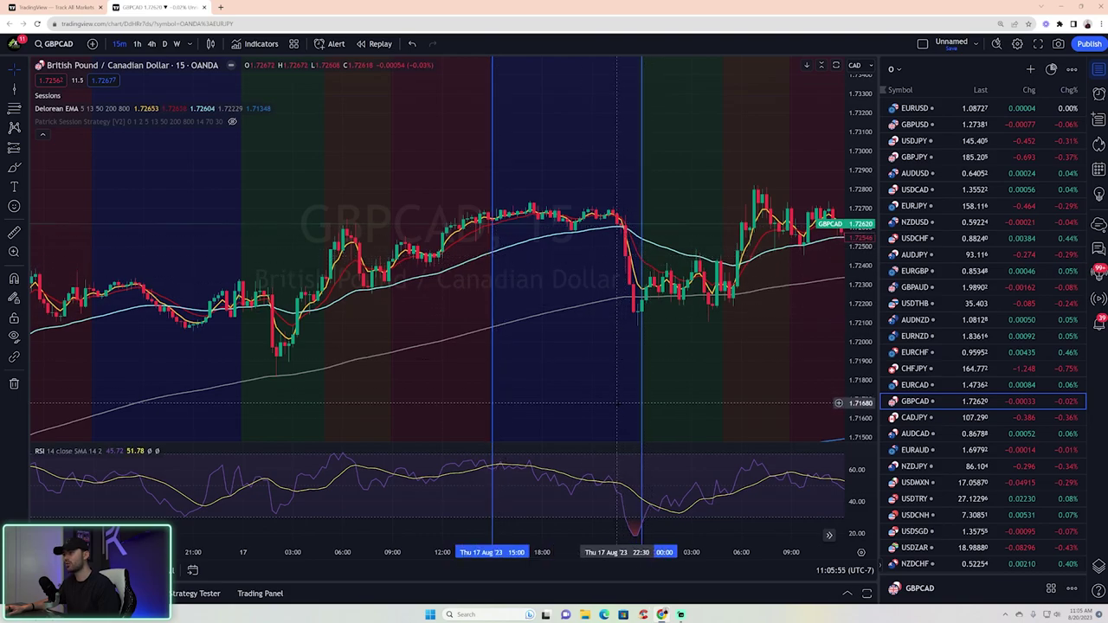
# Draw a trend line from about 1.72635 at 17 Aug 15:00 to about 1.72234 at 18 Aug 00:00.
pyautogui.moveTo(863, 316); pyautogui.dragTo(863, 387)
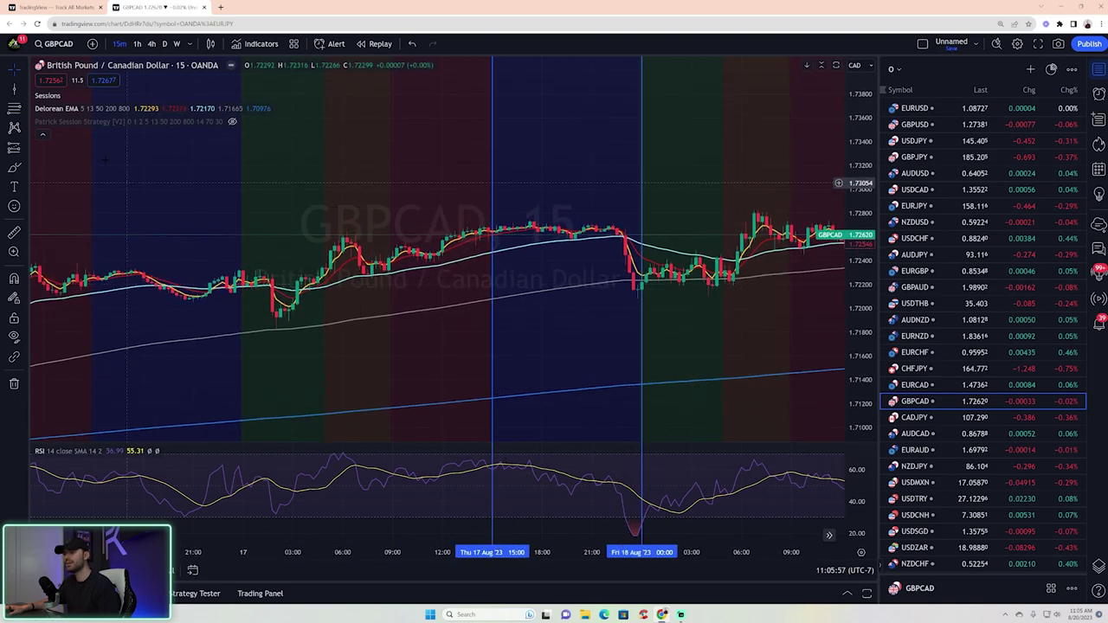
pyautogui.click(26, 90)
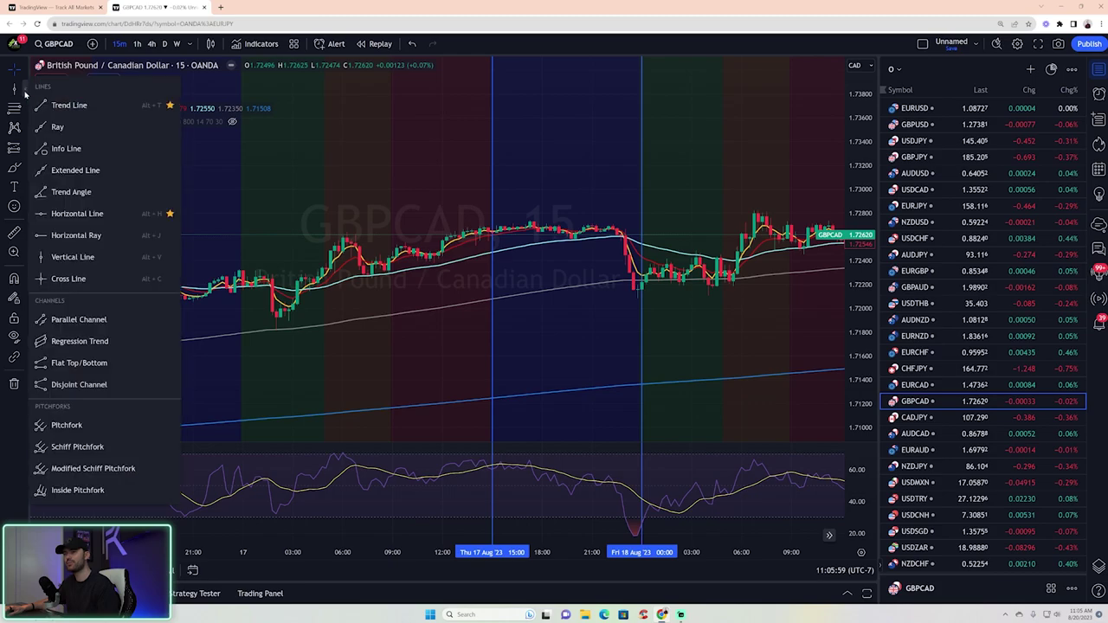
pyautogui.click(74, 104)
pyautogui.click(493, 232)
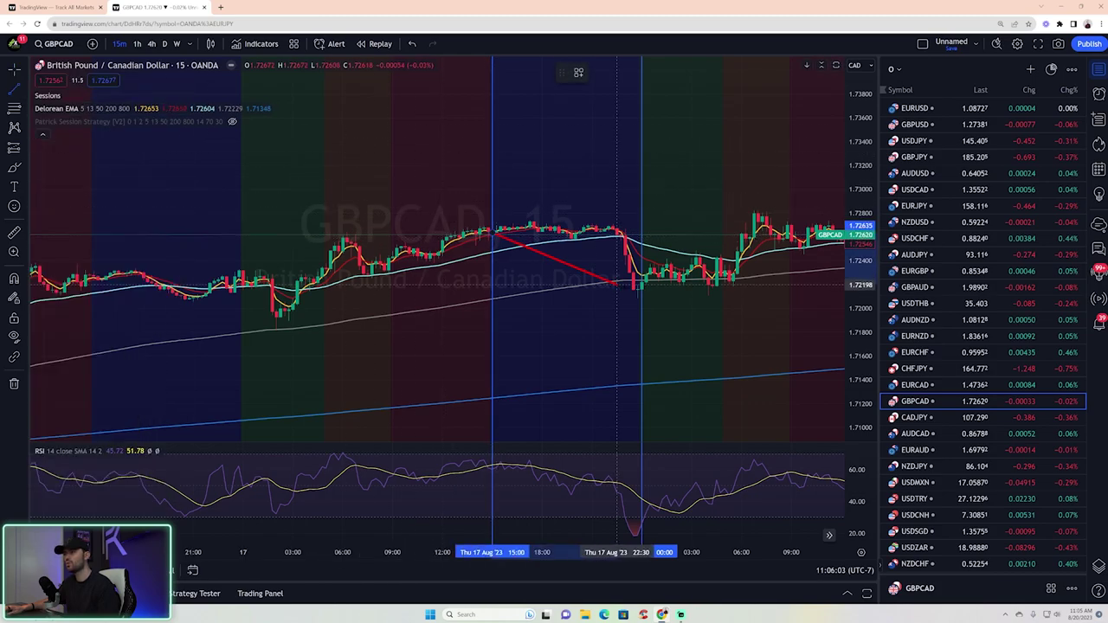
pyautogui.click(641, 292)
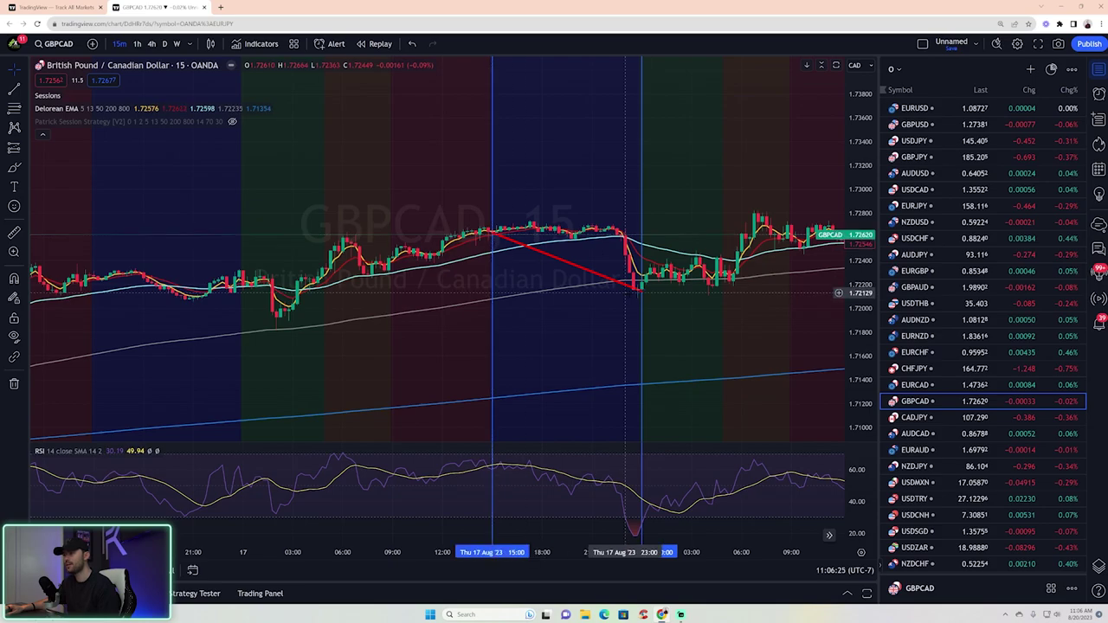
pyautogui.click(641, 287)
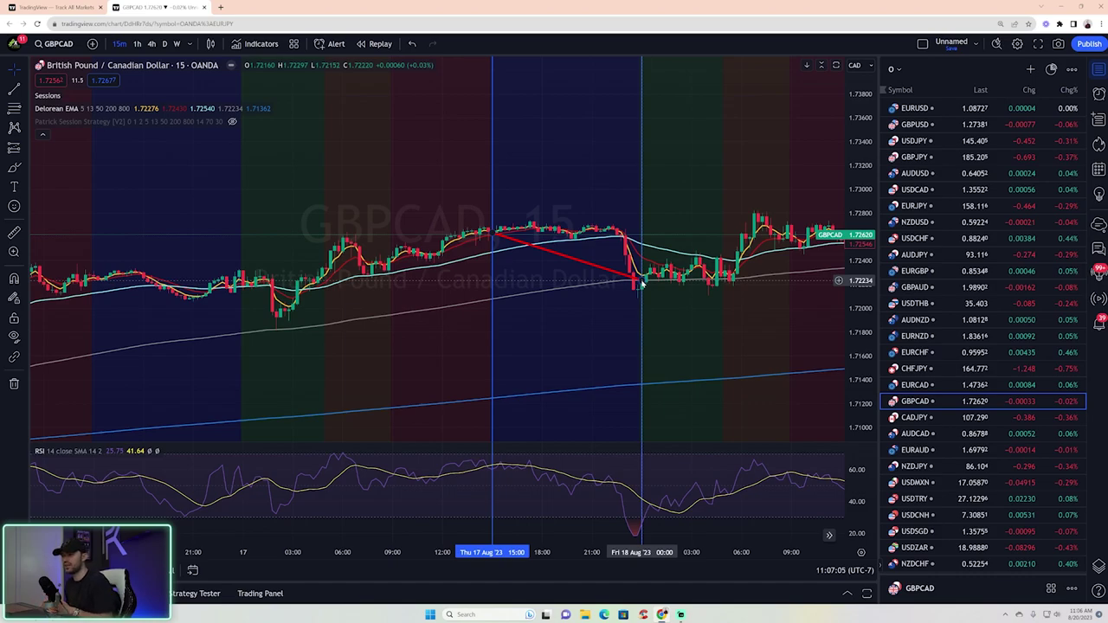
pyautogui.click(642, 285)
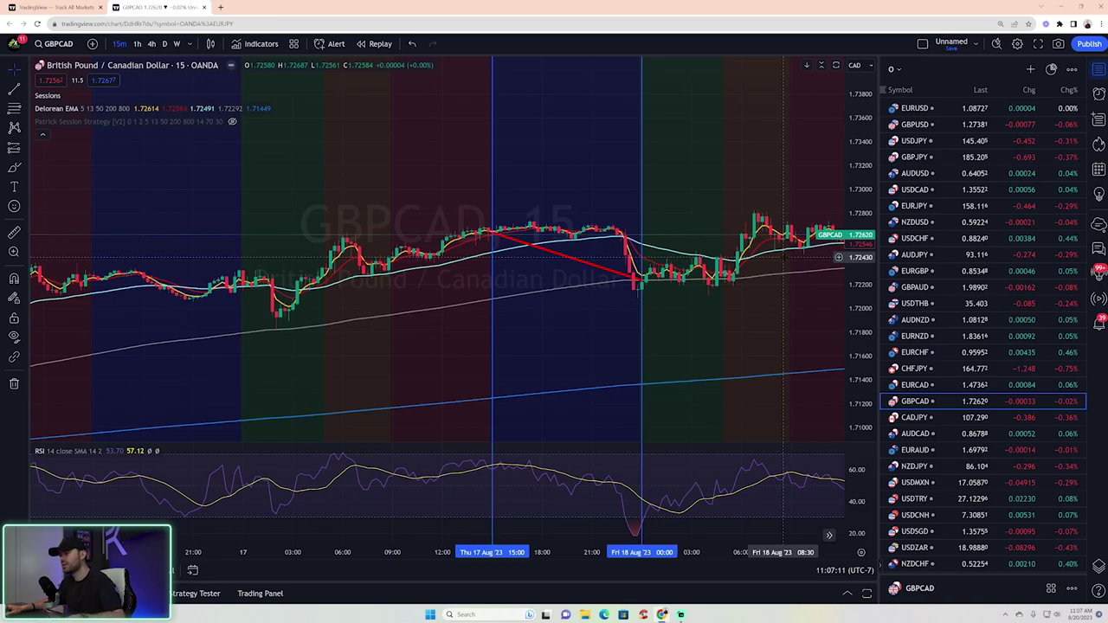
# Enlarge the RSI pane and brush a circle around the dip below 30 near 18 Aug 00:00.
pyautogui.moveTo(847, 299); pyautogui.dragTo(872, 275)
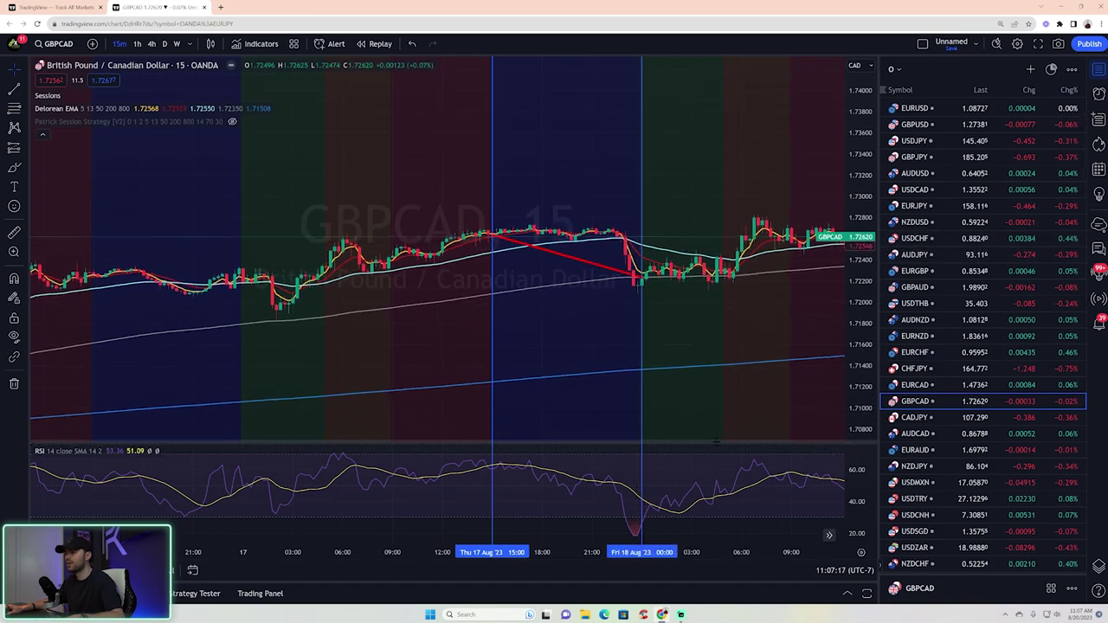
pyautogui.moveTo(715, 444); pyautogui.dragTo(295, 290)
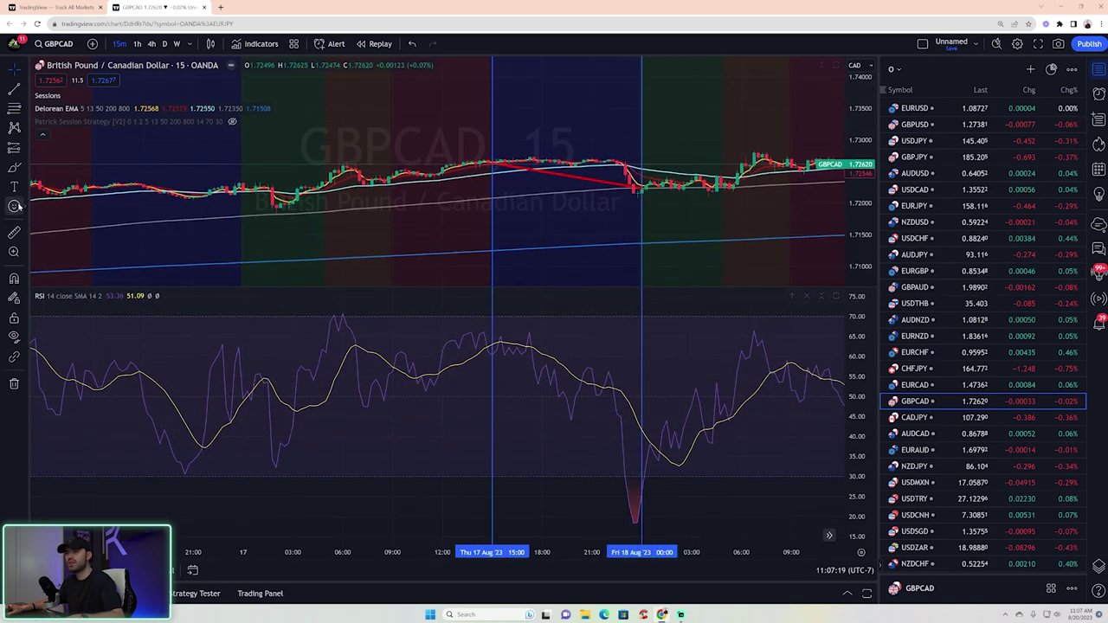
pyautogui.click(14, 167)
pyautogui.moveTo(662, 476)
pyautogui.mouseDown()
pyautogui.moveTo(633, 463)
pyautogui.moveTo(626, 489)
pyautogui.moveTo(636, 530)
pyautogui.moveTo(670, 491)
pyautogui.mouseUp()
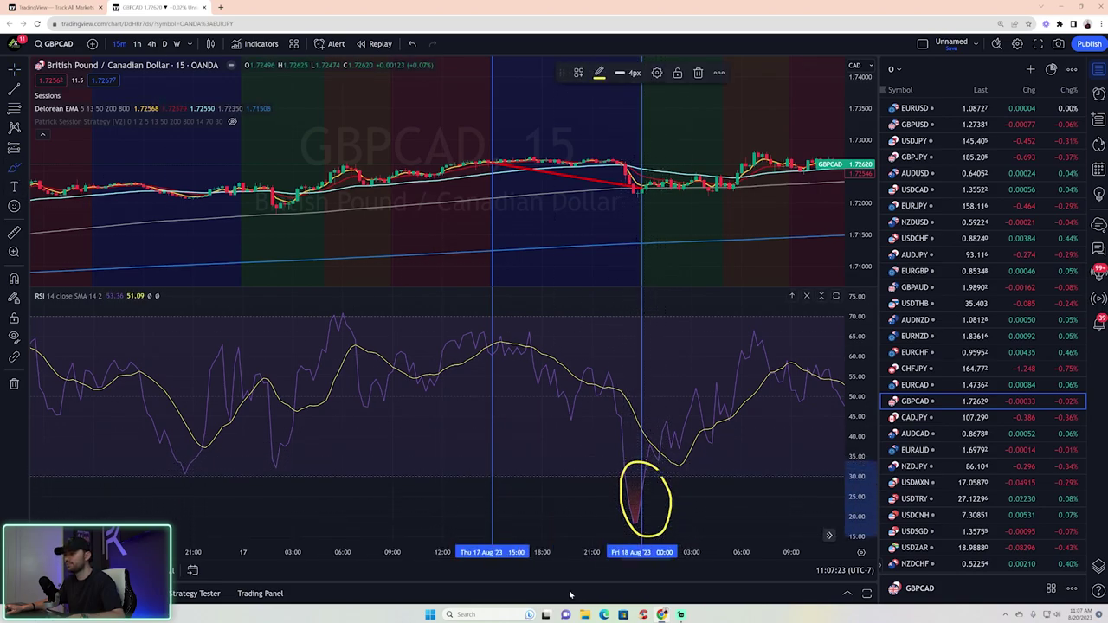
# Shrink the RSI pane and stretch the price scale to examine the candles following the 18 Aug 00:00 line.
pyautogui.moveTo(848, 257); pyautogui.dragTo(849, 279)
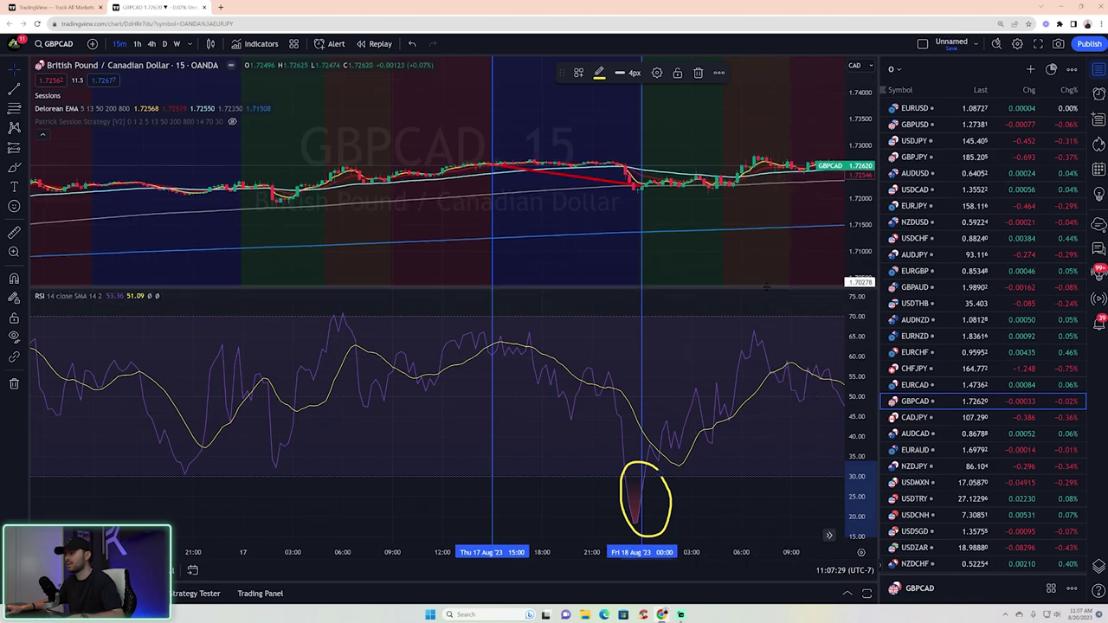
pyautogui.moveTo(855, 247); pyautogui.dragTo(855, 220)
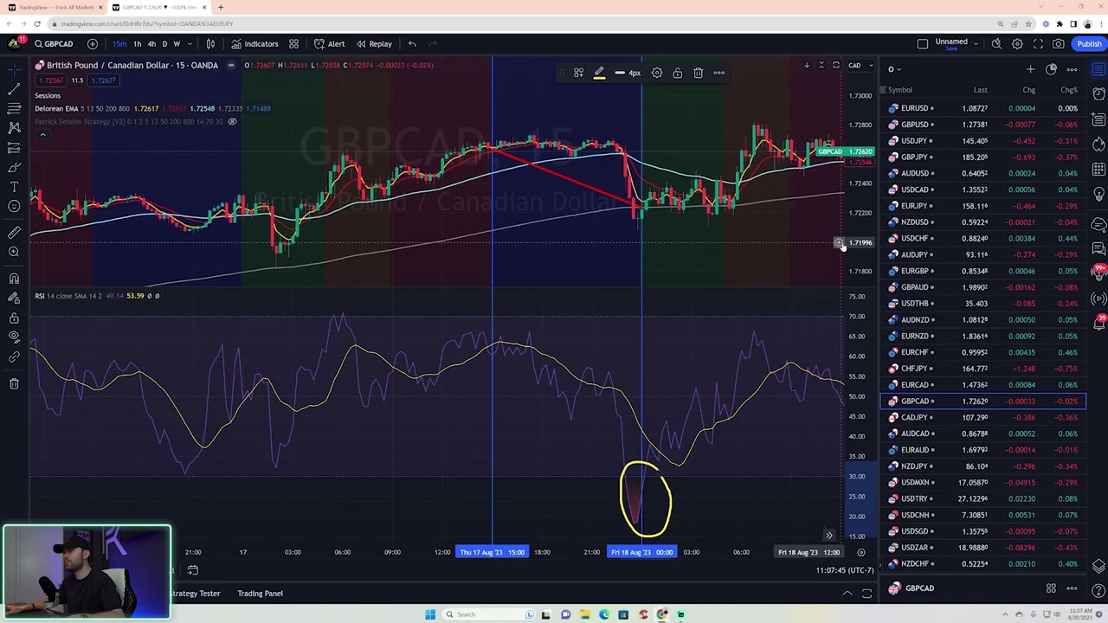
pyautogui.moveTo(843, 246); pyautogui.dragTo(844, 209)
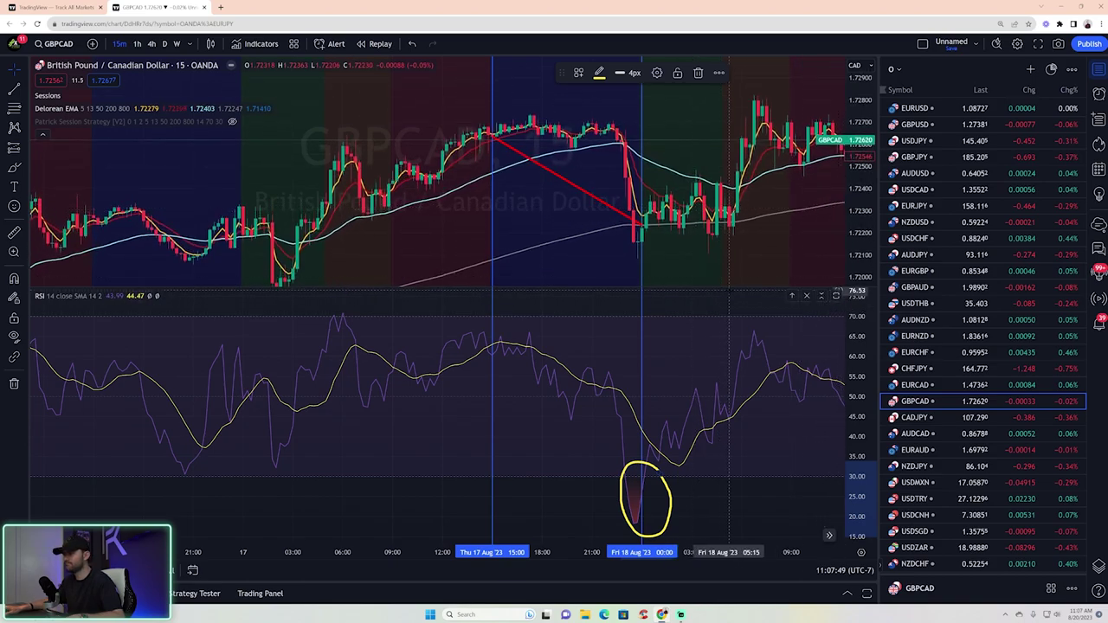
pyautogui.moveTo(702, 292); pyautogui.dragTo(736, 425)
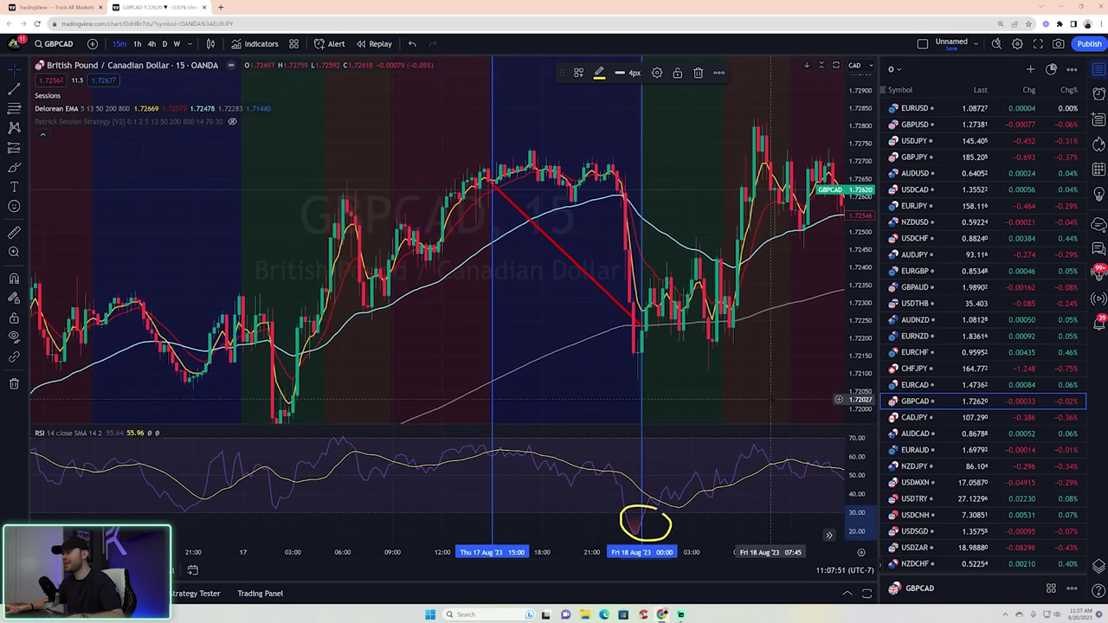
pyautogui.scroll(-1, 782, 391)
pyautogui.moveTo(782, 390); pyautogui.dragTo(721, 380)
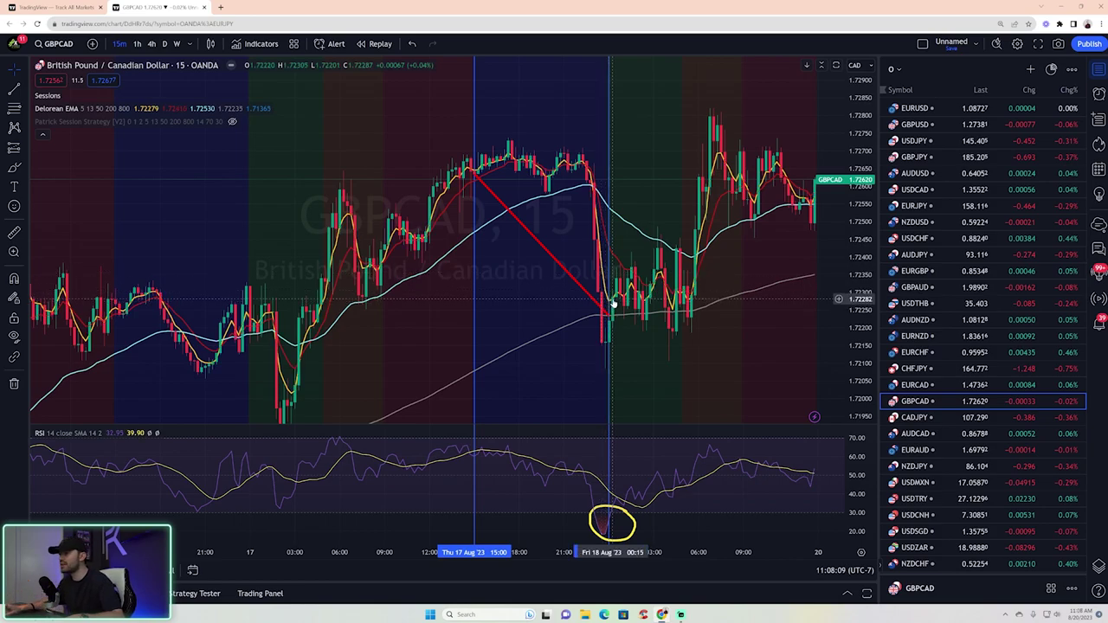
pyautogui.hscroll(5, 612, 303)
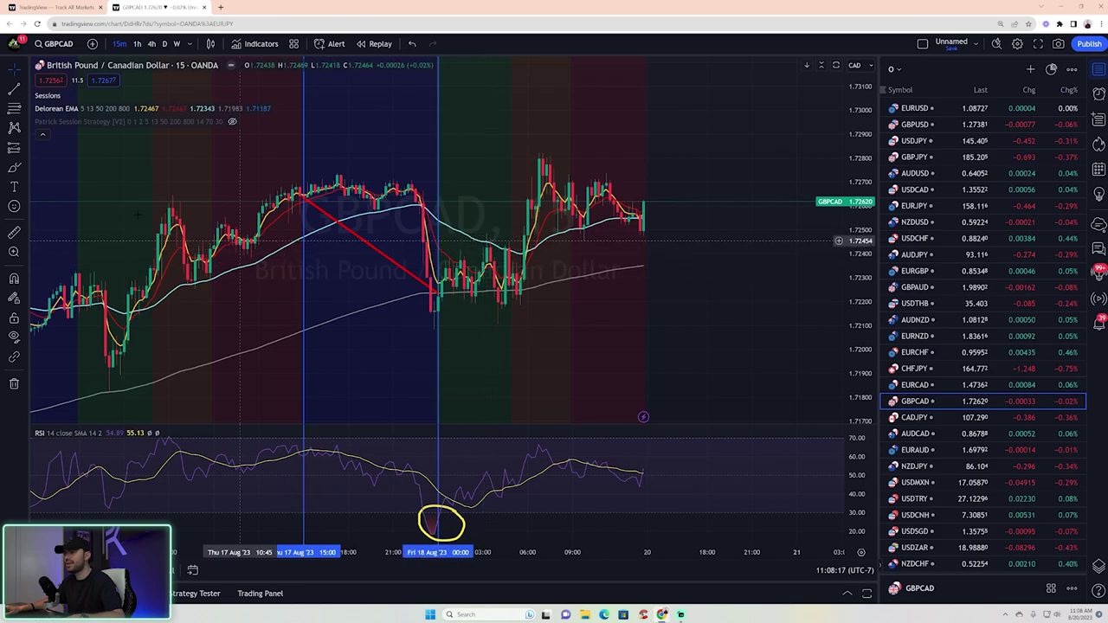
# Brush a circle around the 18 August candles reaching up toward the light-blue EMA and erase it.
pyautogui.click(14, 167)
pyautogui.moveTo(498, 242)
pyautogui.mouseDown()
pyautogui.moveTo(472, 256)
pyautogui.moveTo(501, 276)
pyautogui.mouseUp()
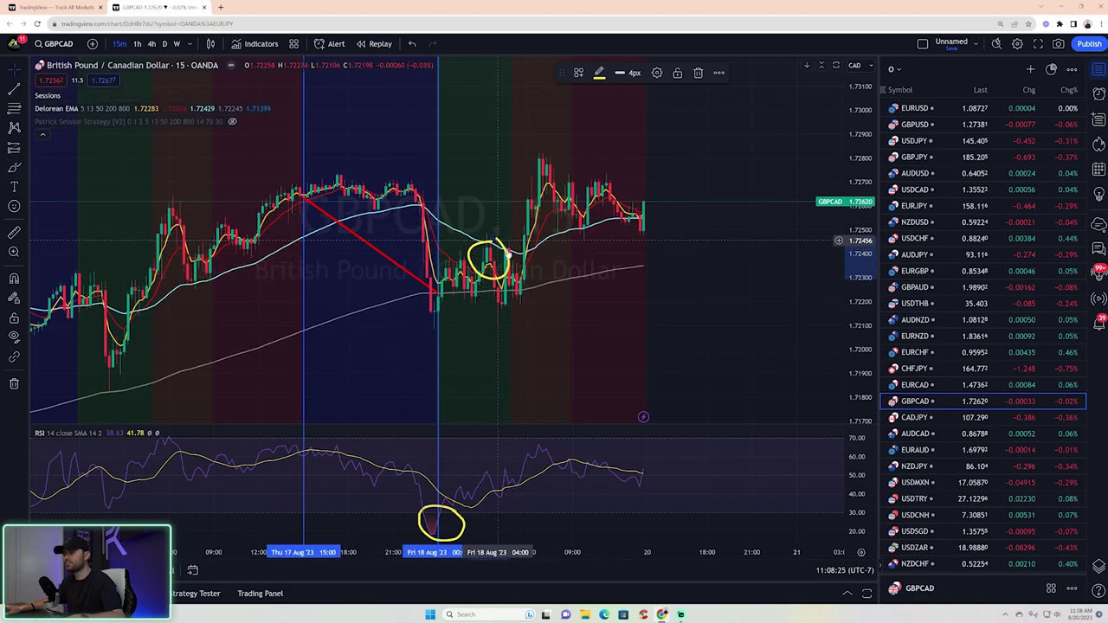
pyautogui.press('Delete')
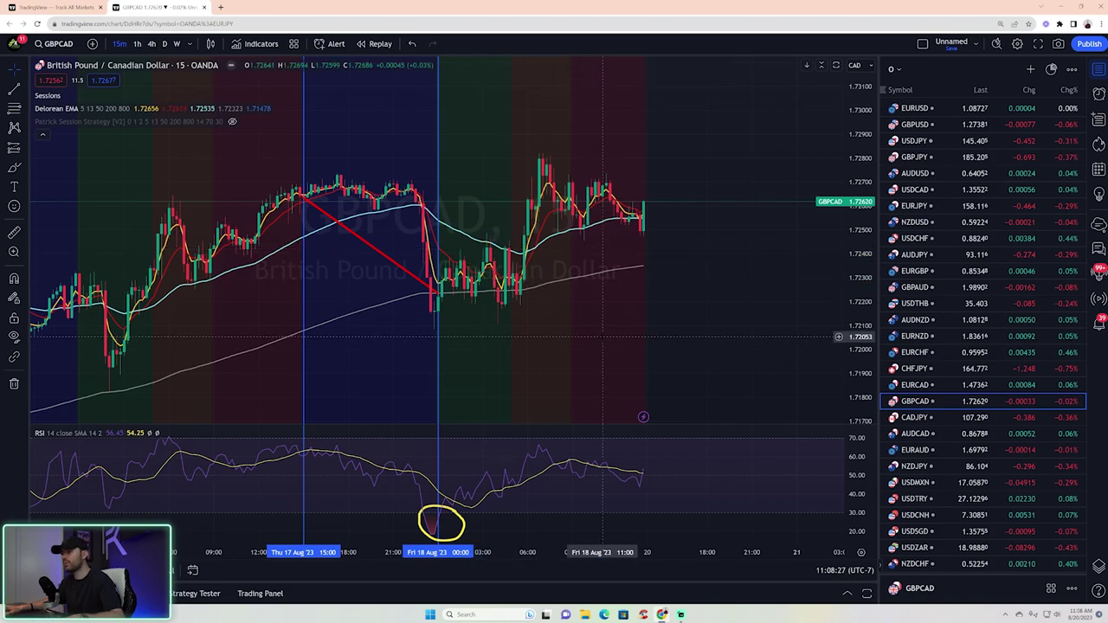
# Place a long position at 1.72404 on 18 Aug about 03:00 and lower its stop to about 1.72085.
pyautogui.click(26, 149)
pyautogui.click(76, 168)
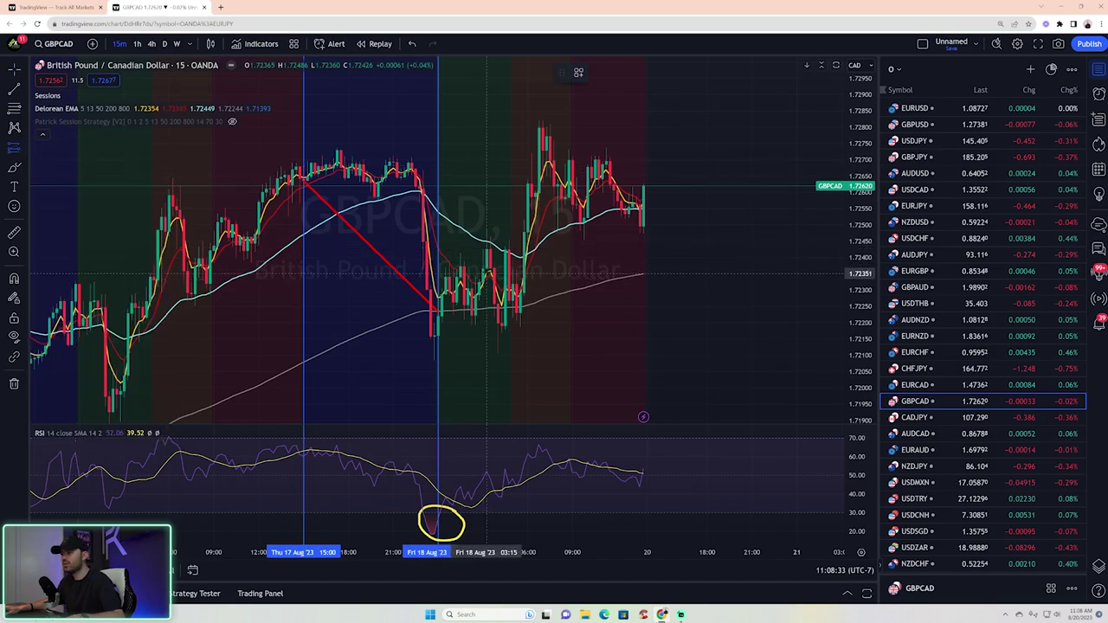
pyautogui.click(483, 257)
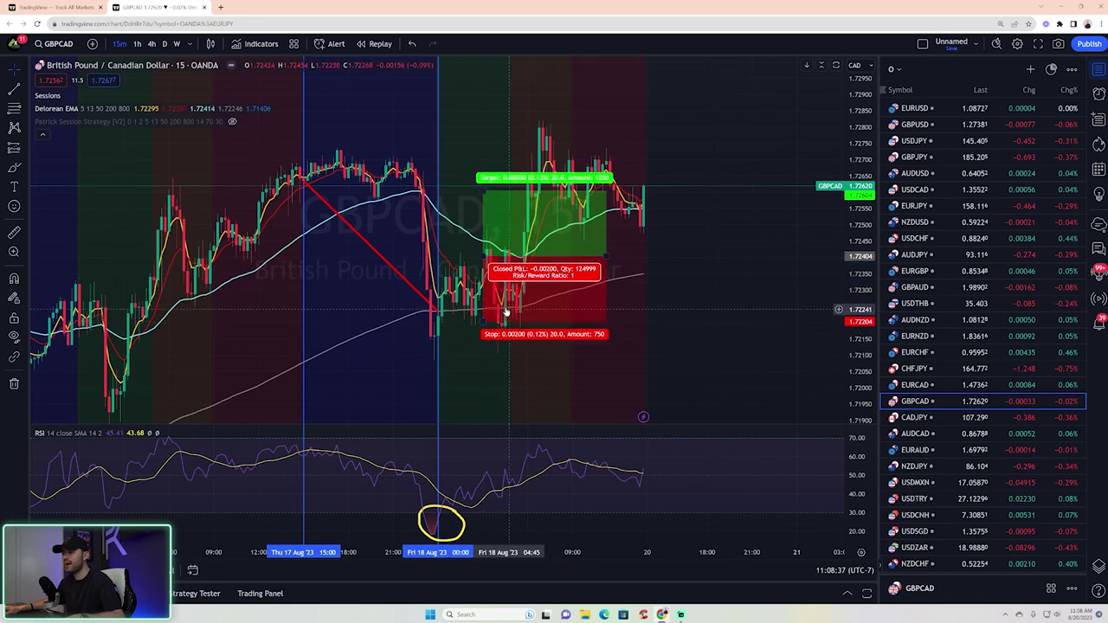
pyautogui.click(438, 303)
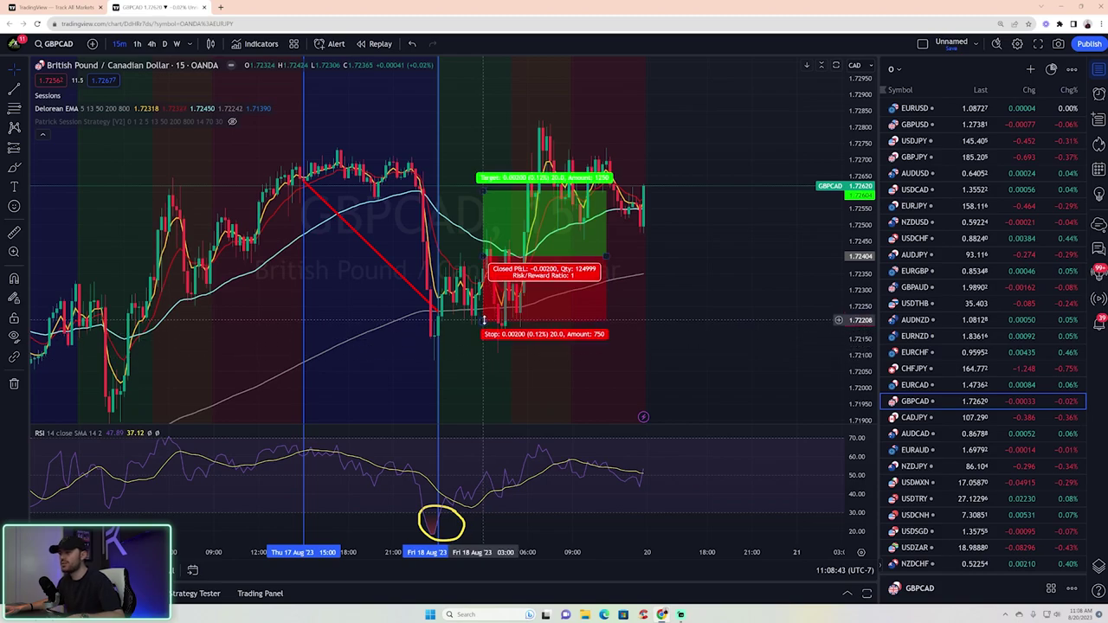
pyautogui.moveTo(484, 320); pyautogui.dragTo(480, 364)
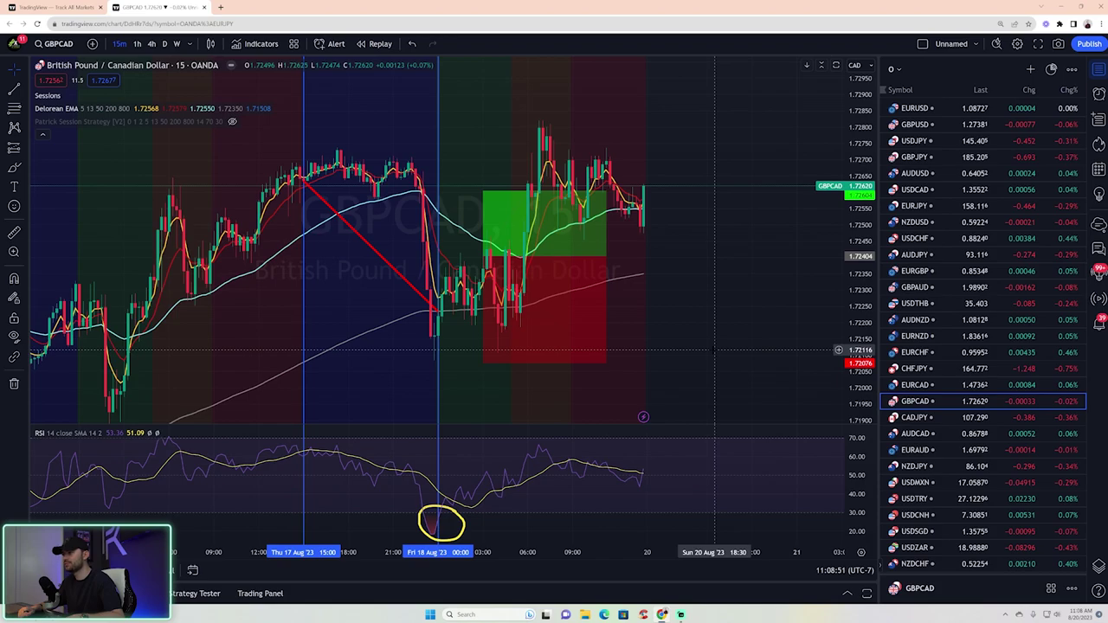
pyautogui.click(481, 361)
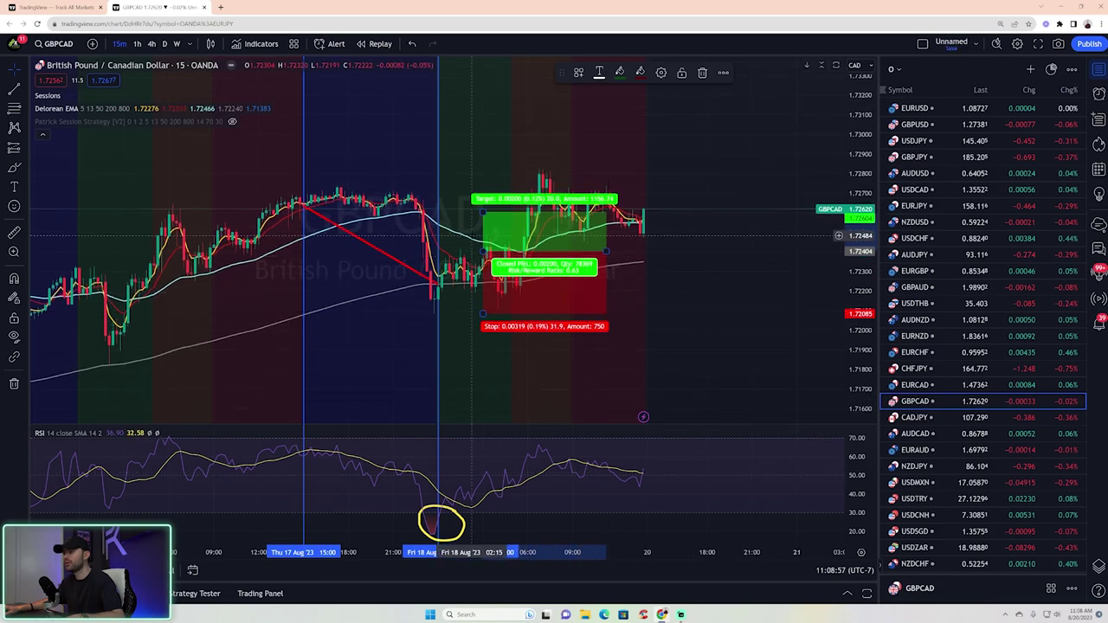
# Resize the long position to a target of about 1.73043 and entry of 1.72431, with its right edge well past the last candle.
pyautogui.moveTo(483, 213); pyautogui.dragTo(483, 125)
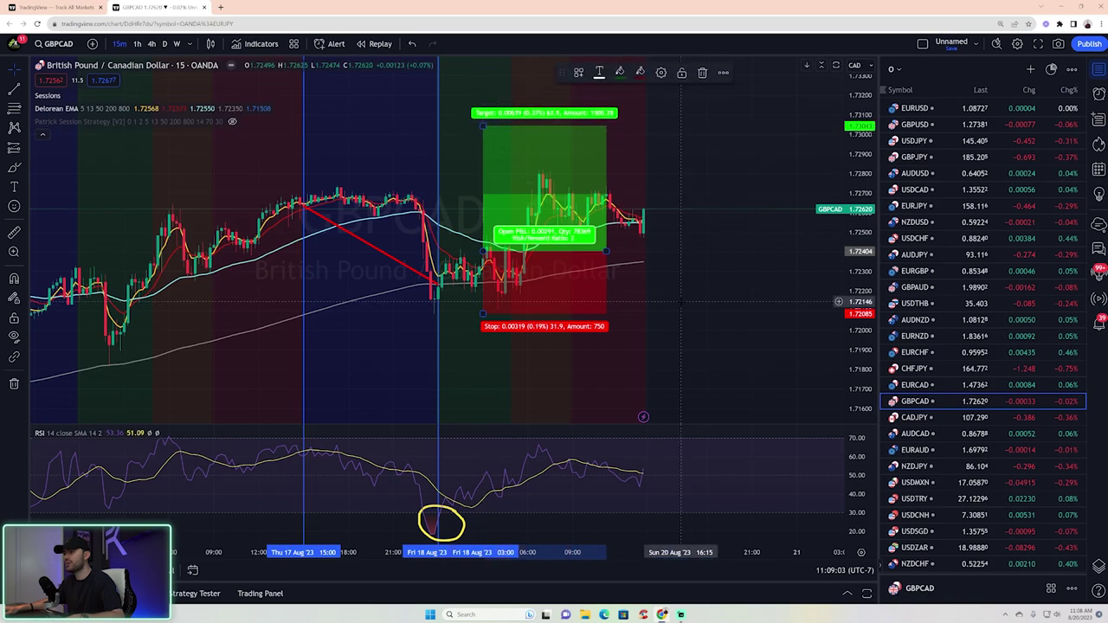
pyautogui.moveTo(606, 251); pyautogui.dragTo(760, 250)
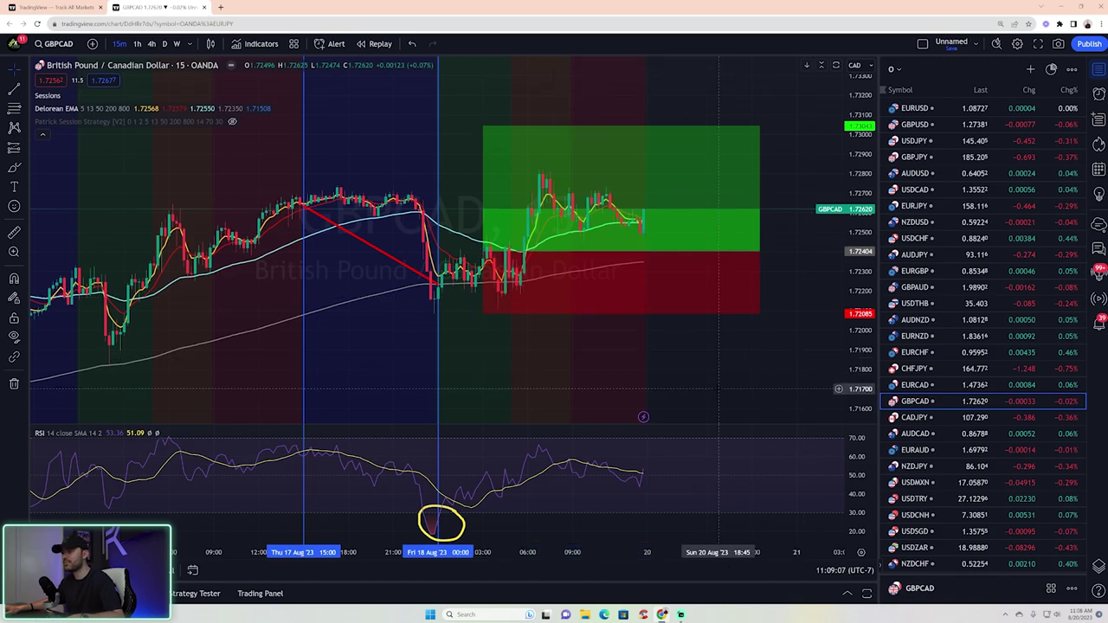
pyautogui.moveTo(483, 252); pyautogui.dragTo(483, 247)
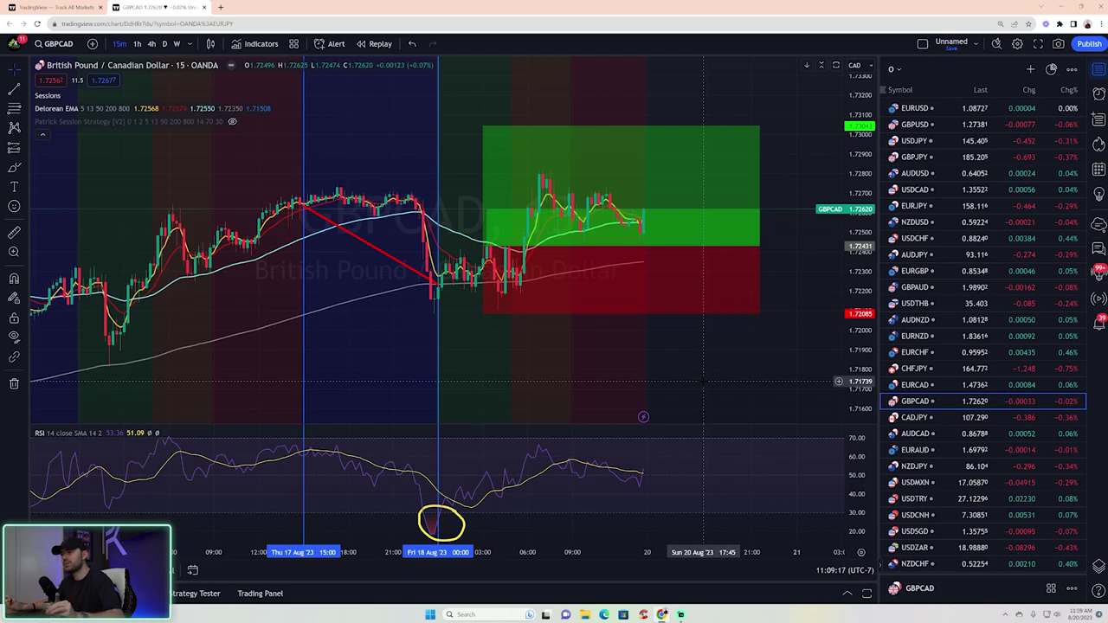
# Show the Patrick Session Strategy on the GBPCAD chart with the tester collapsed, and delete the manually drawn long position.
pyautogui.moveTo(167, 122)
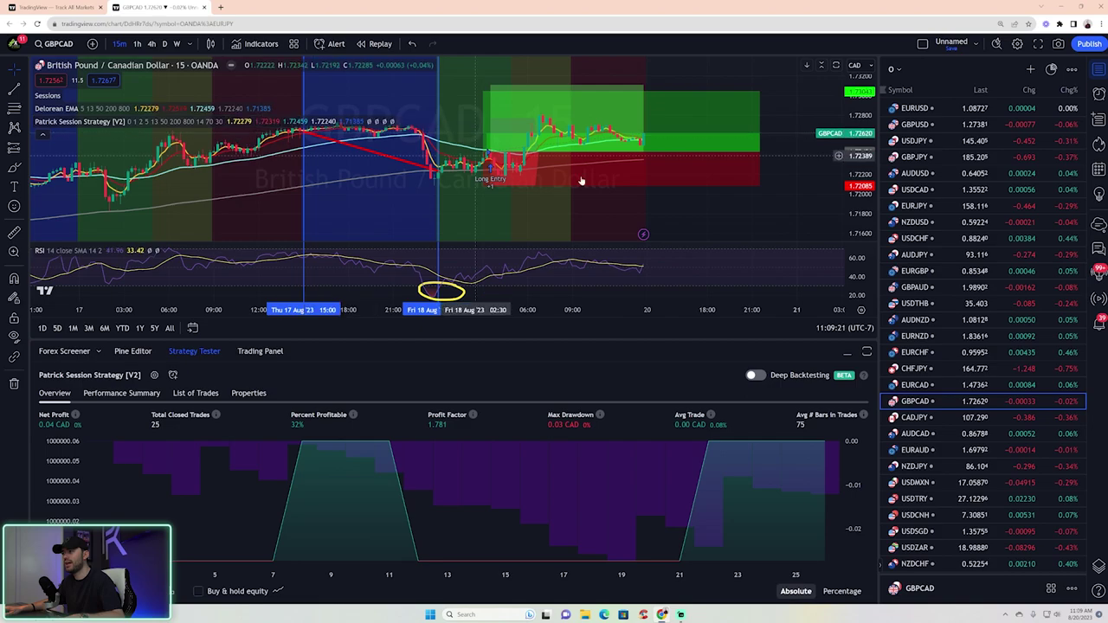
pyautogui.click(846, 354)
pyautogui.click(720, 260)
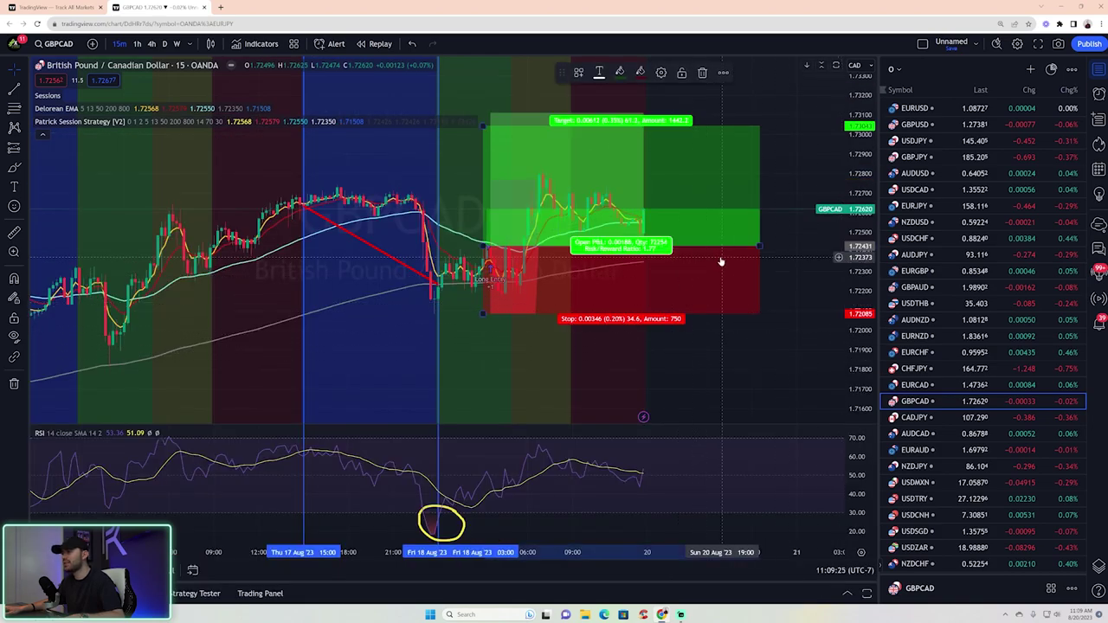
pyautogui.press('Delete')
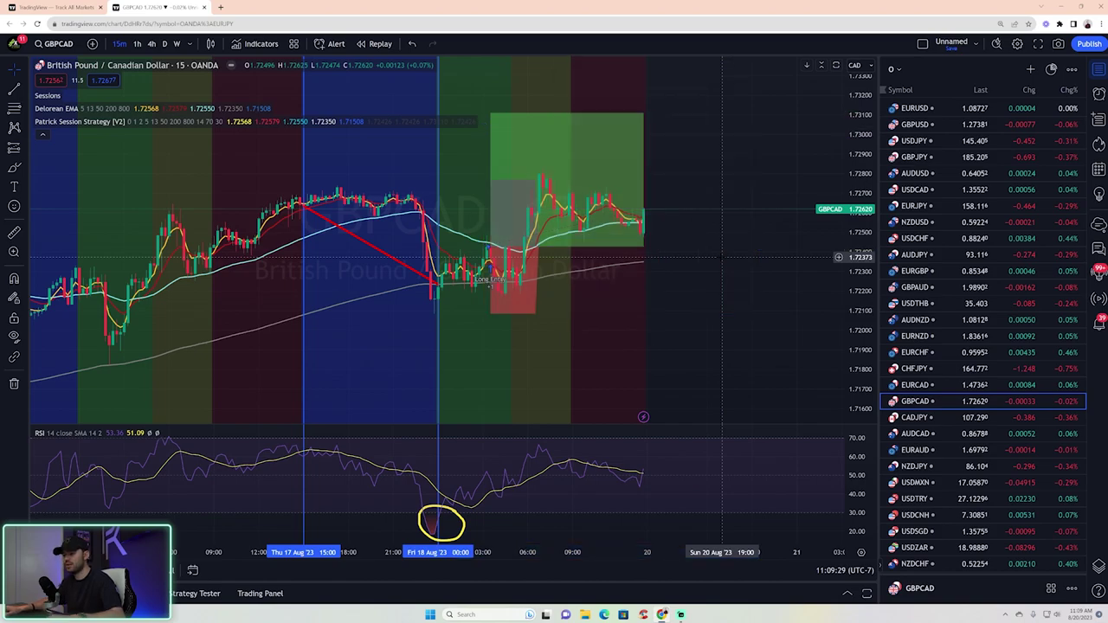
pyautogui.hotkey('ctrl', 'z')
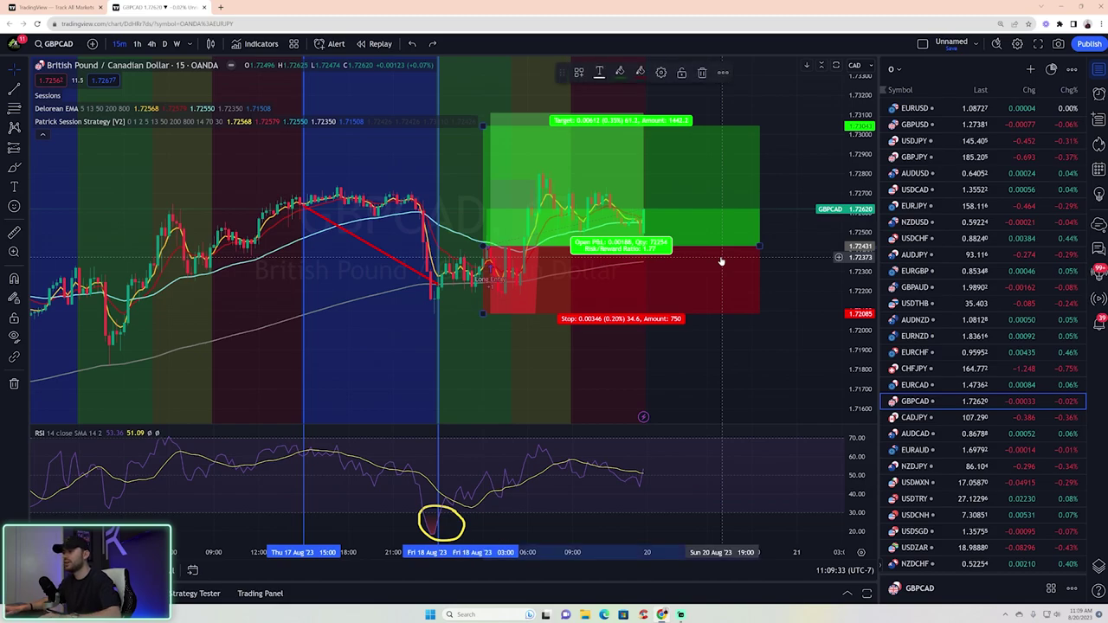
pyautogui.press('Delete')
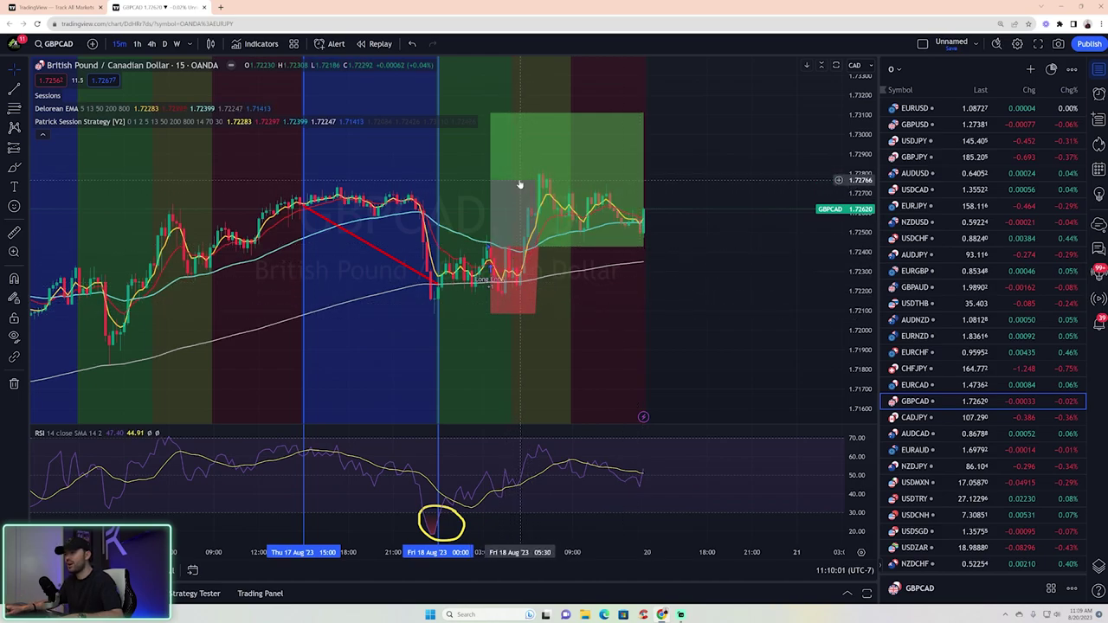
pyautogui.click(544, 112)
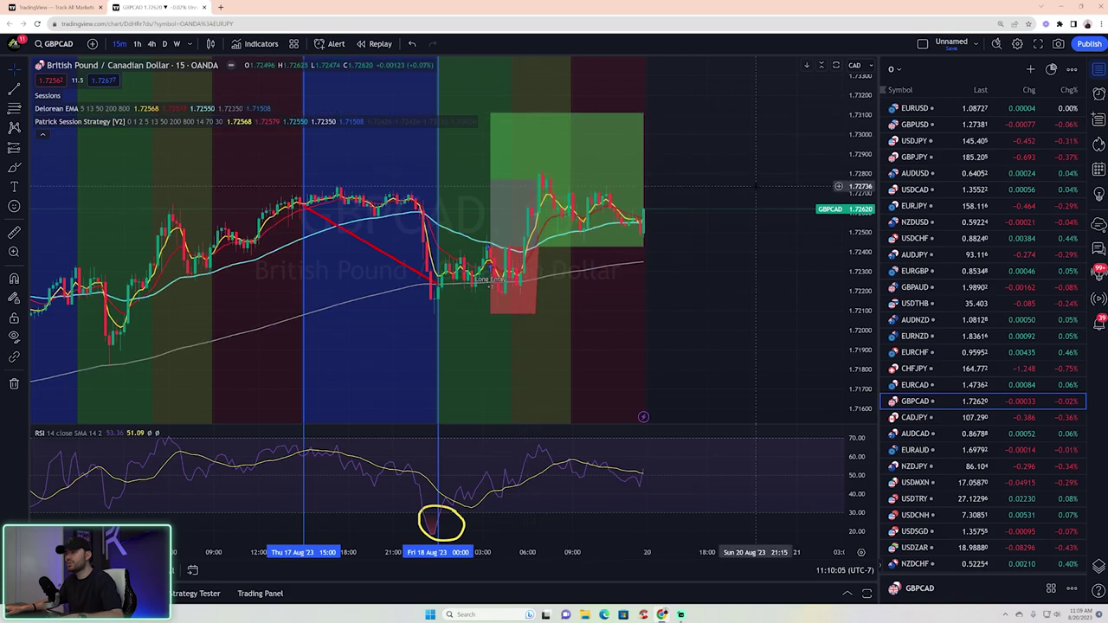
pyautogui.click(749, 272)
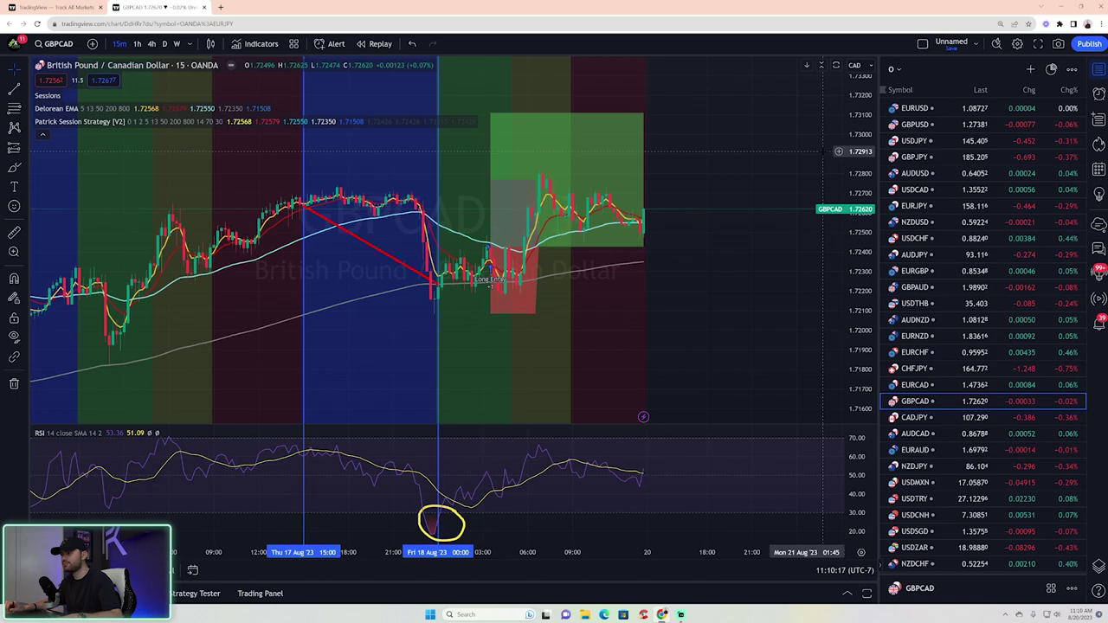
# Switch the chart to AUDCAD and hide the Patrick Session Strategy.
pyautogui.click(945, 419)
pyautogui.click(944, 433)
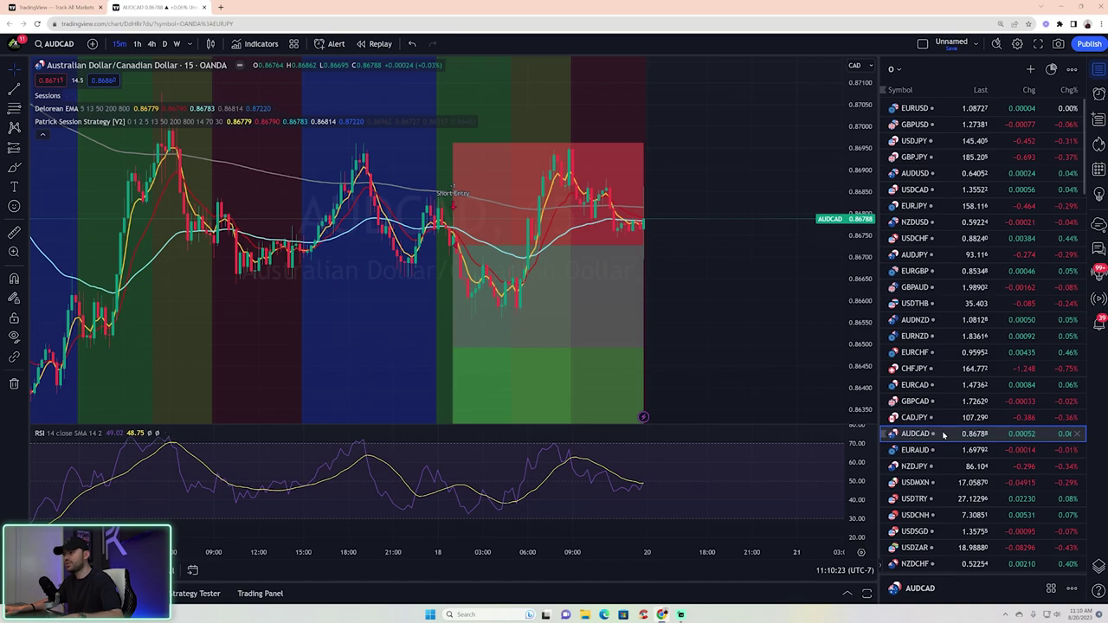
pyautogui.scroll(-2, 831, 329)
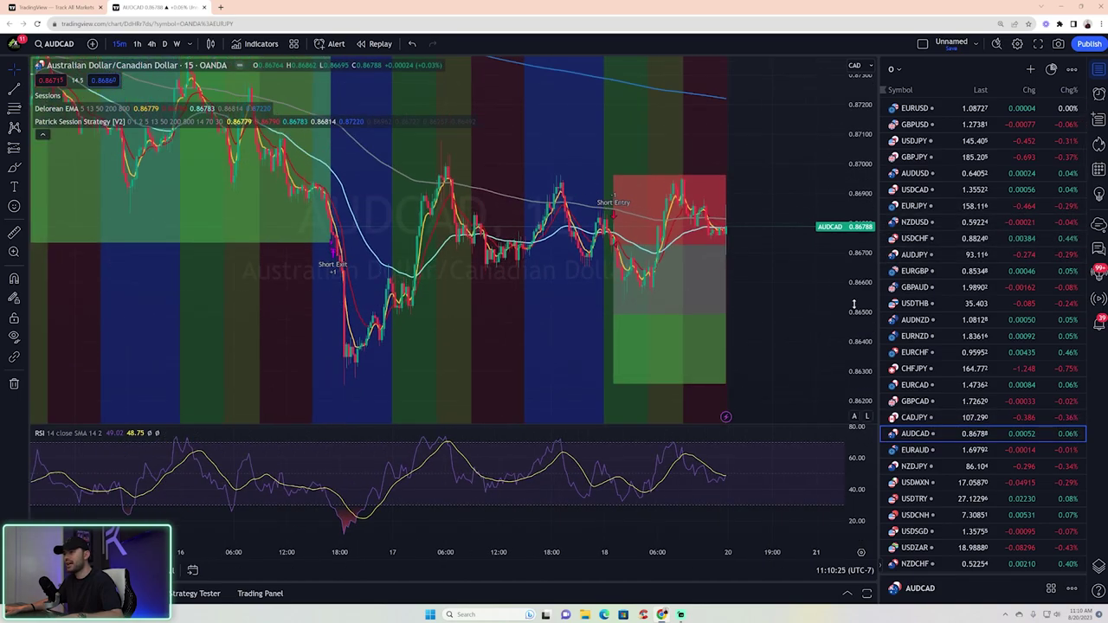
pyautogui.moveTo(854, 303); pyautogui.dragTo(854, 338)
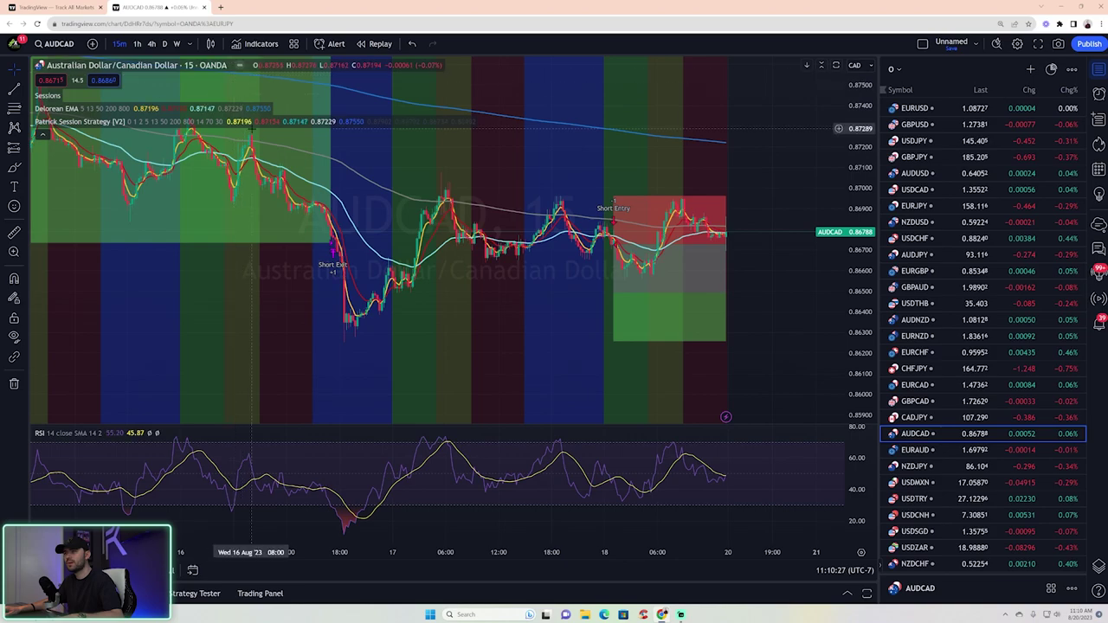
pyautogui.click(232, 121)
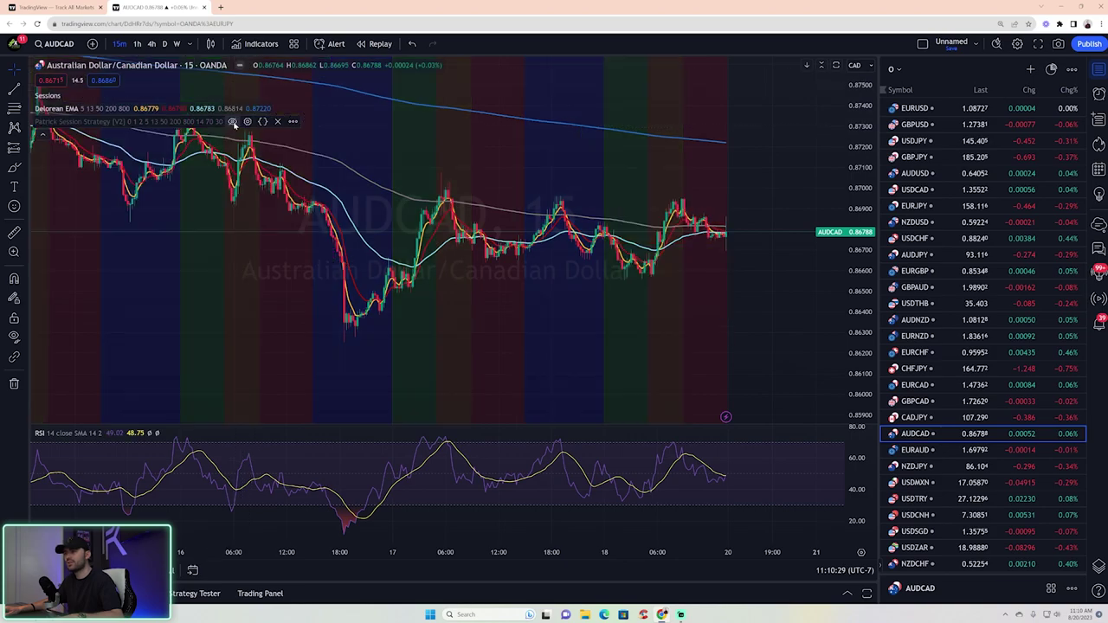
# Place vertical lines at 17 Aug 15:00 and 18 Aug 00:00 to mark the blue session's start and end.
pyautogui.scroll(-2, 554, 282)
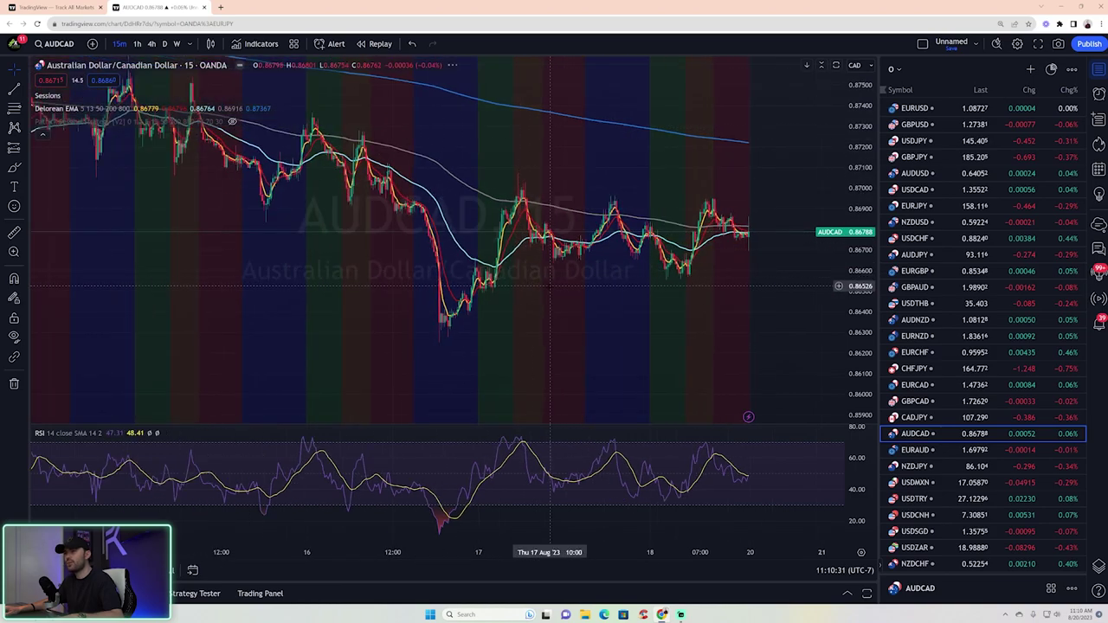
pyautogui.moveTo(863, 316); pyautogui.dragTo(863, 206)
pyautogui.scroll(3, 805, 285)
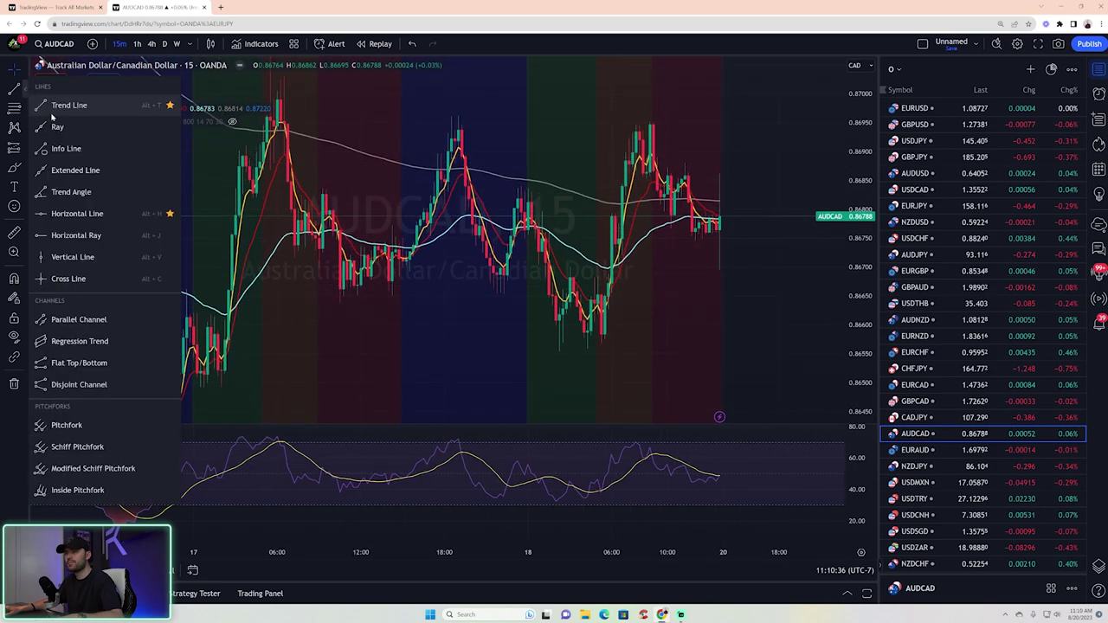
pyautogui.click(77, 213)
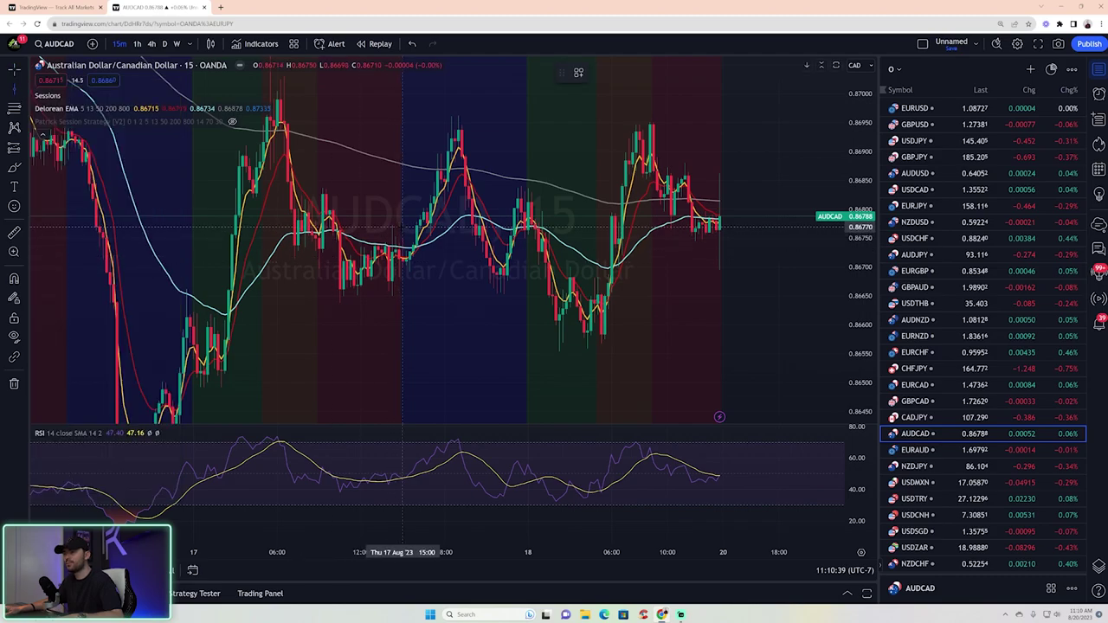
pyautogui.click(403, 228)
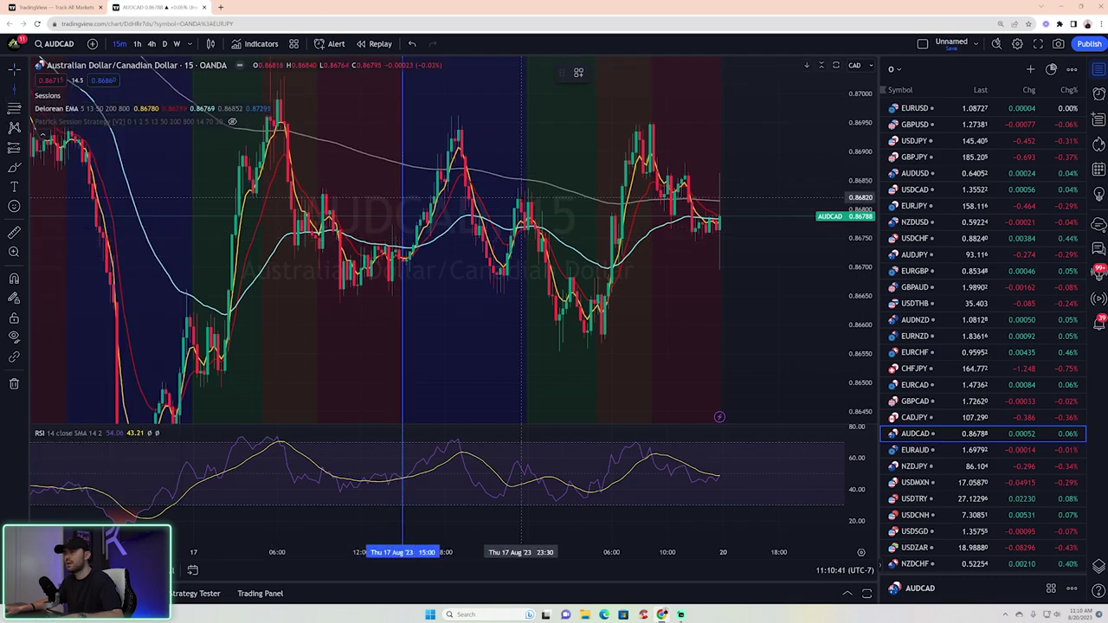
pyautogui.click(528, 228)
# Draw a trend line from the price at the 17 Aug 15:00 line up to the price at the 18 Aug 00:00 line.
pyautogui.moveTo(872, 137); pyautogui.dragTo(852, 274)
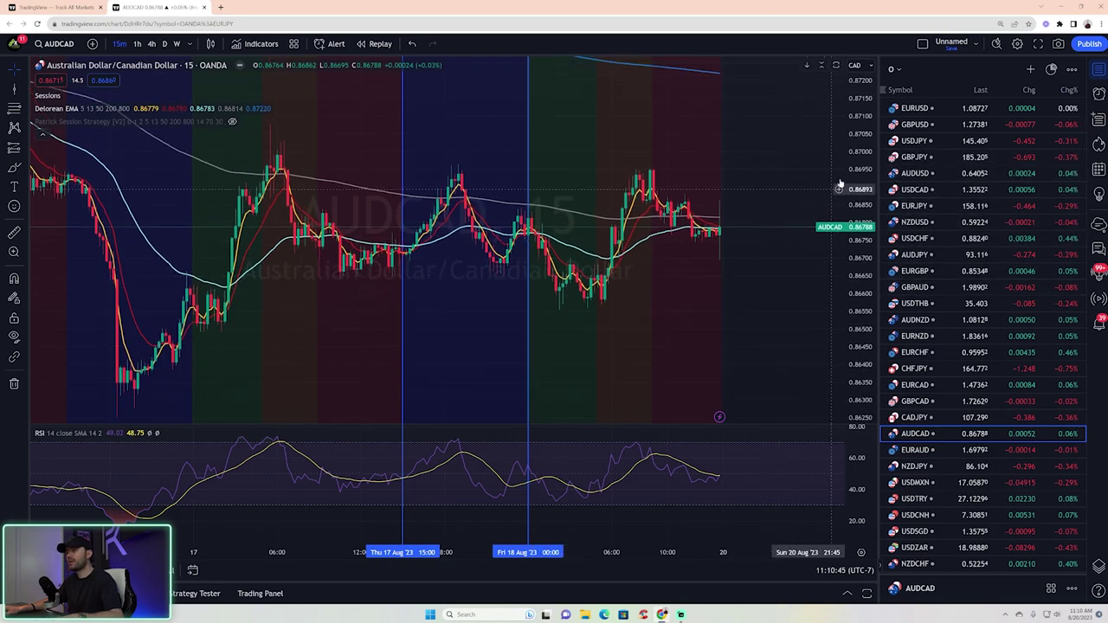
pyautogui.moveTo(853, 188); pyautogui.dragTo(846, 286)
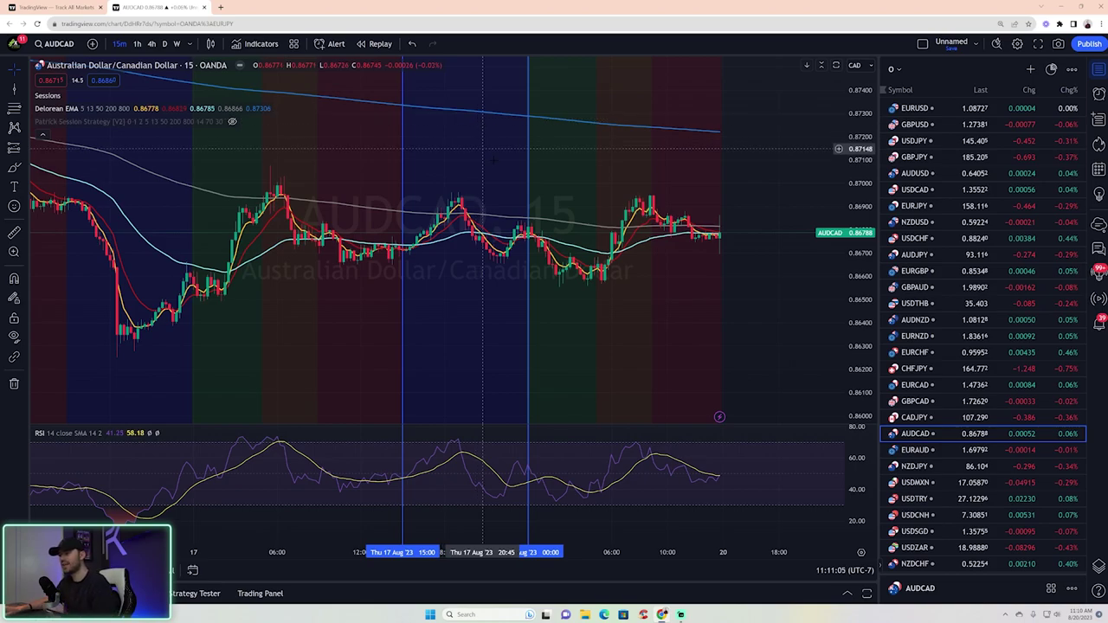
pyautogui.click(26, 92)
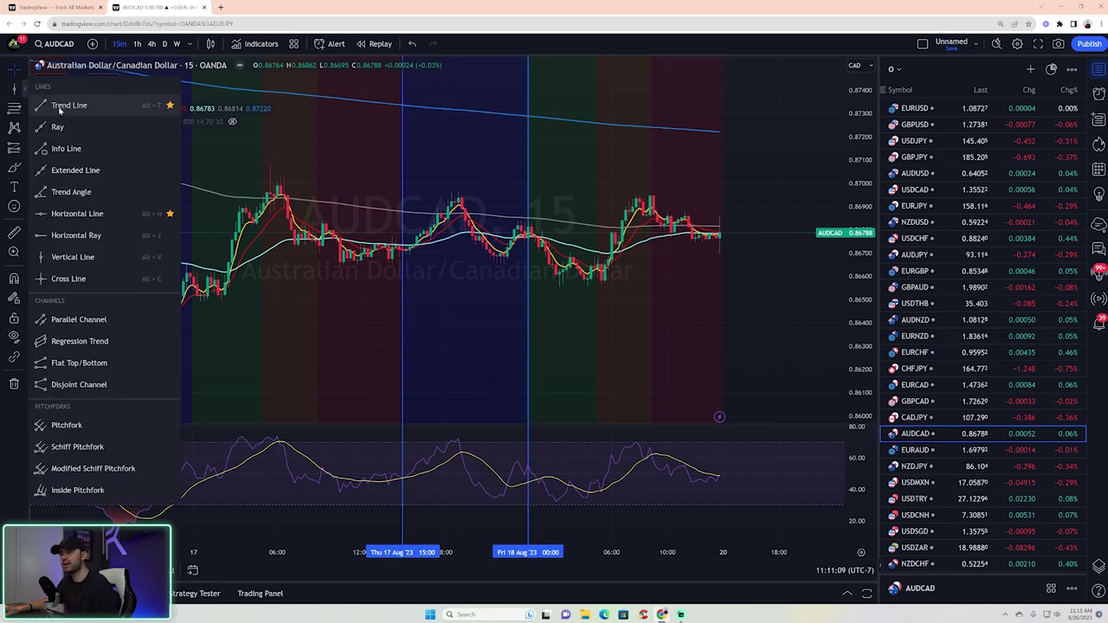
pyautogui.click(65, 106)
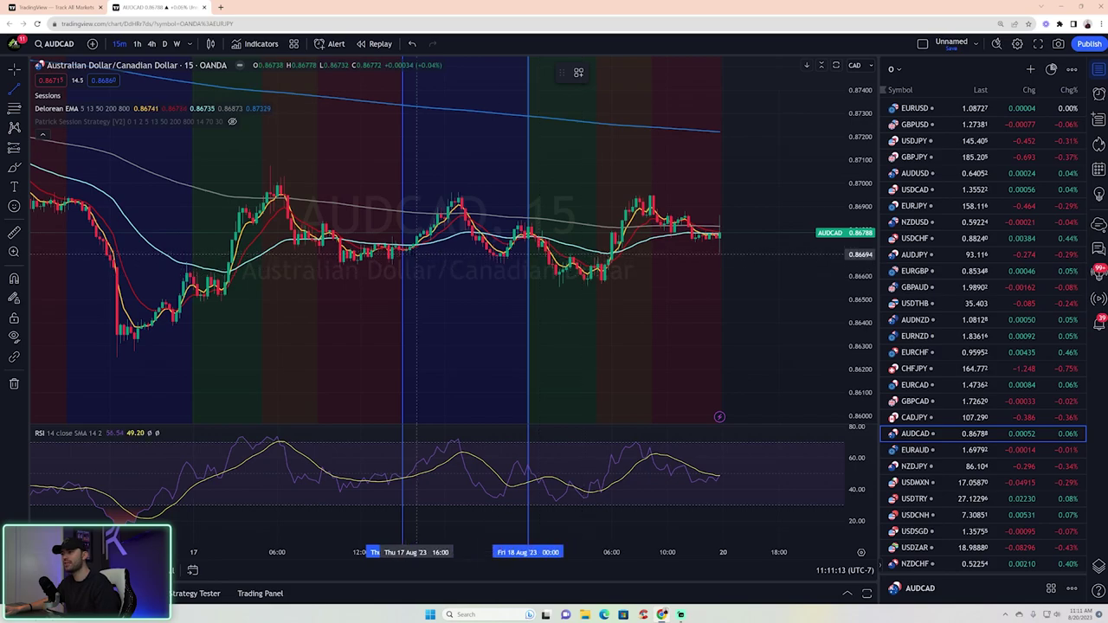
pyautogui.click(402, 249)
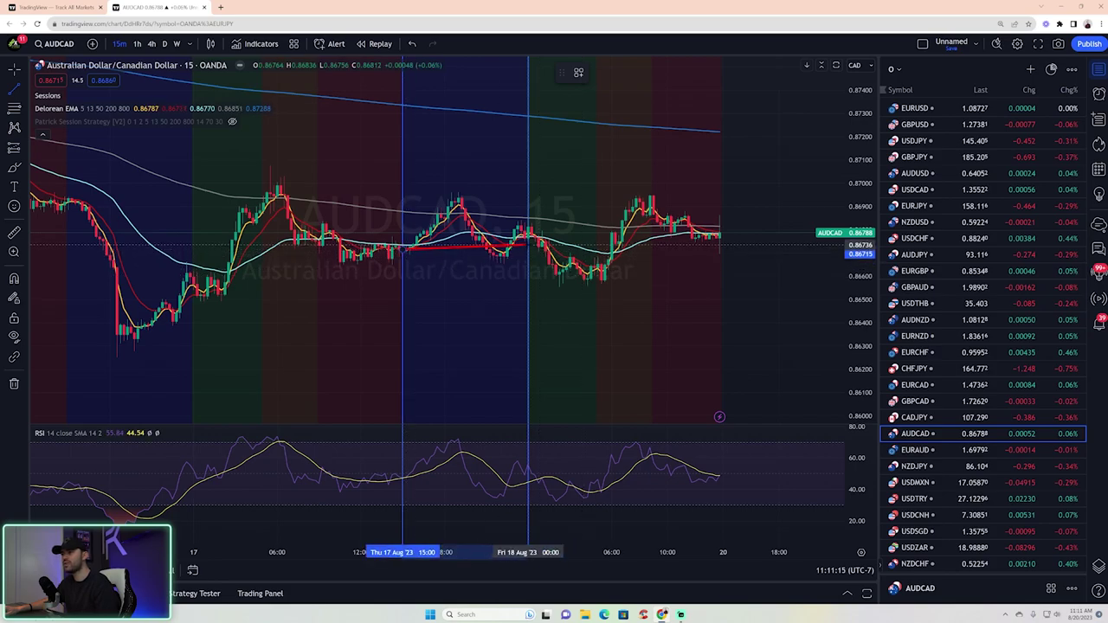
pyautogui.click(527, 227)
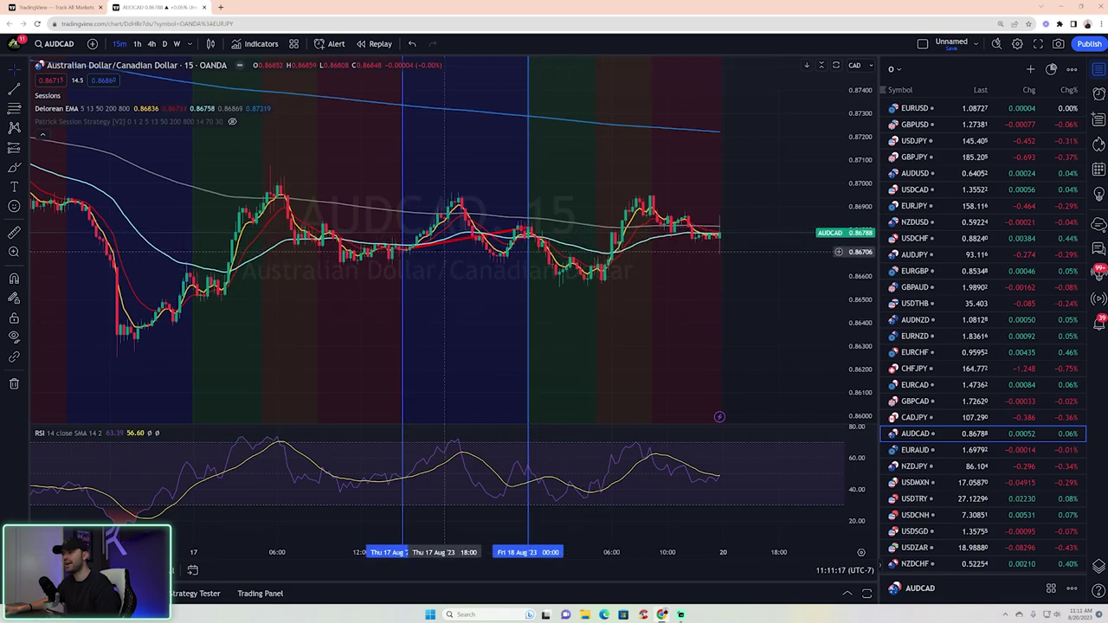
pyautogui.click(581, 347)
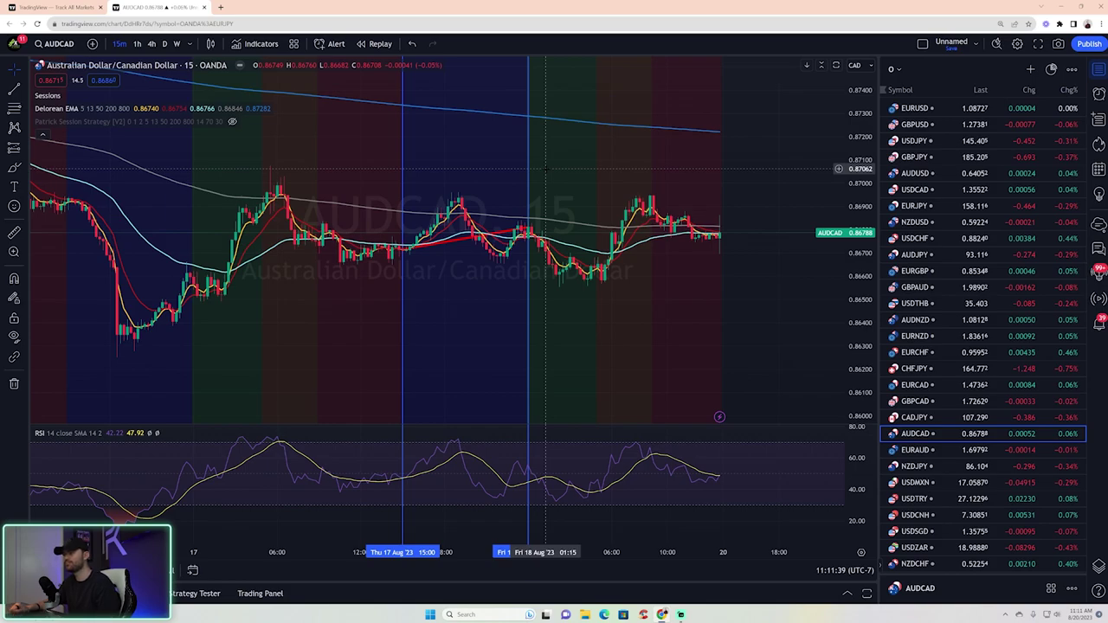
# Brush a circle around the RSI peak above 70 near 17 Aug 19:00.
pyautogui.click(13, 169)
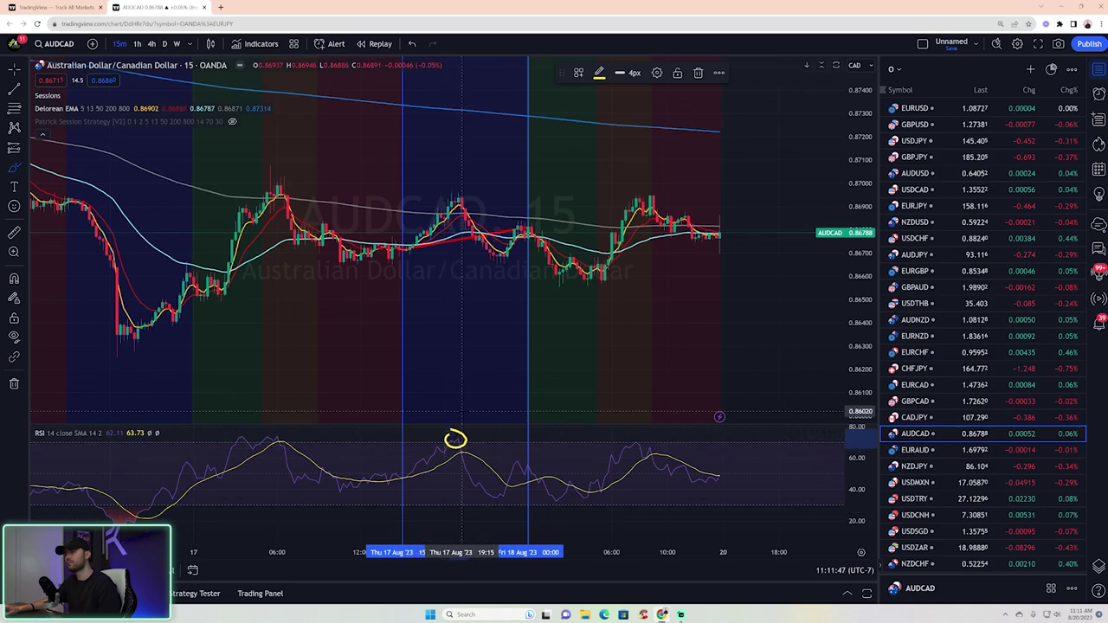
pyautogui.scroll(3, 862, 355)
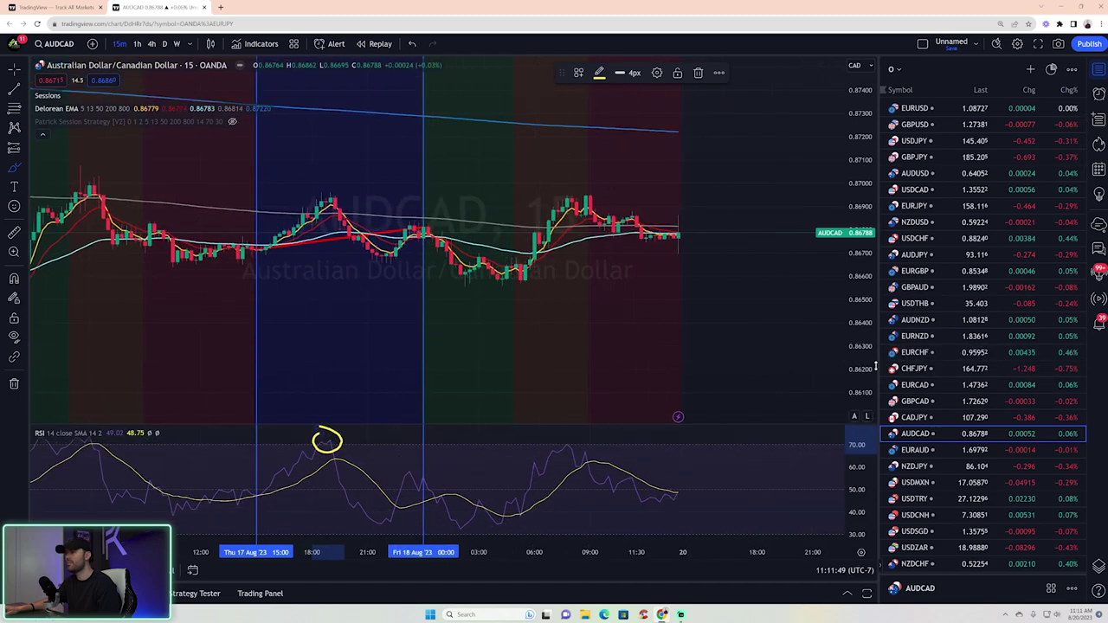
pyautogui.moveTo(875, 366); pyautogui.dragTo(861, 260)
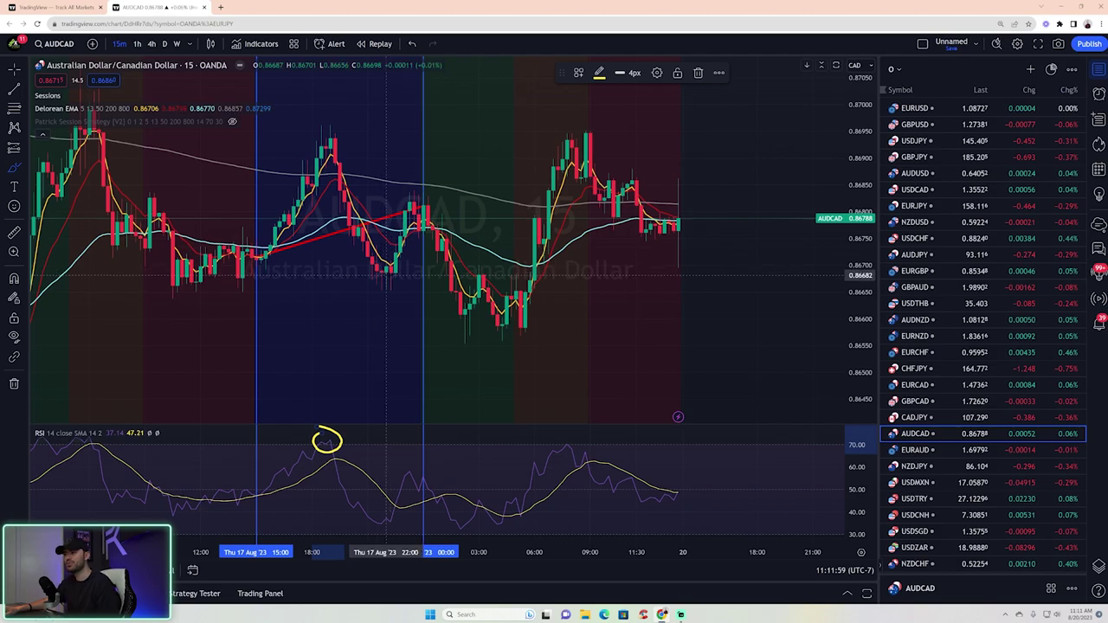
# Place a short position at 0.86731 on 18 Aug 00:45 and raise its stop to about 0.86961.
pyautogui.scroll(2, 381, 271)
pyautogui.click(17, 147)
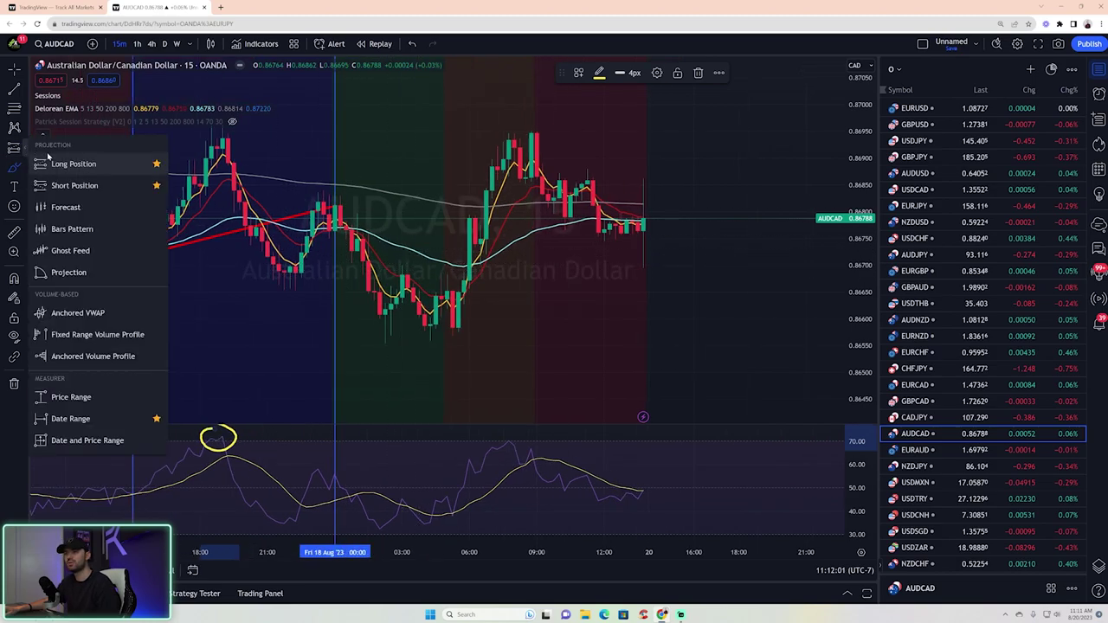
pyautogui.click(74, 185)
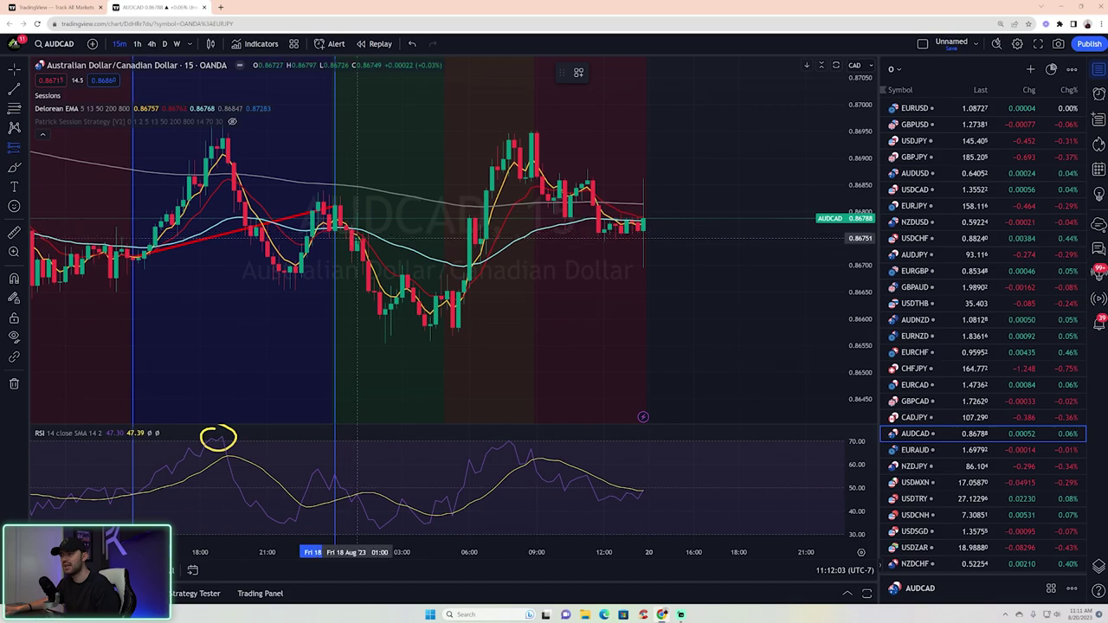
pyautogui.click(355, 252)
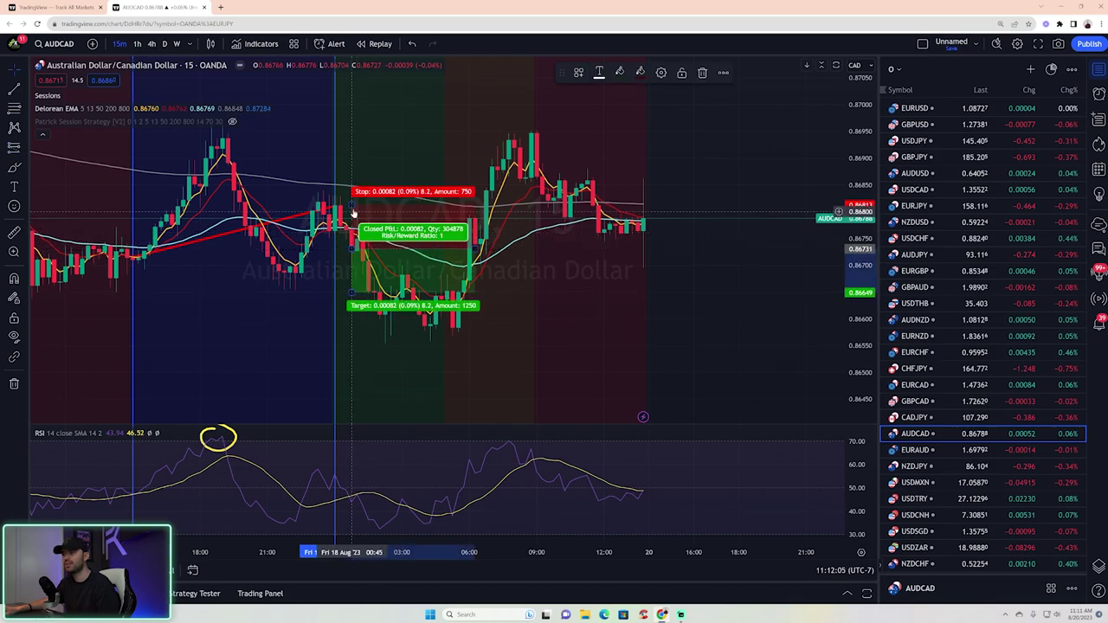
pyautogui.moveTo(354, 203); pyautogui.dragTo(354, 125)
# Lower the short position's target to about 0.86272 and extend its right edge past the last candle.
pyautogui.moveTo(269, 166); pyautogui.dragTo(314, 177)
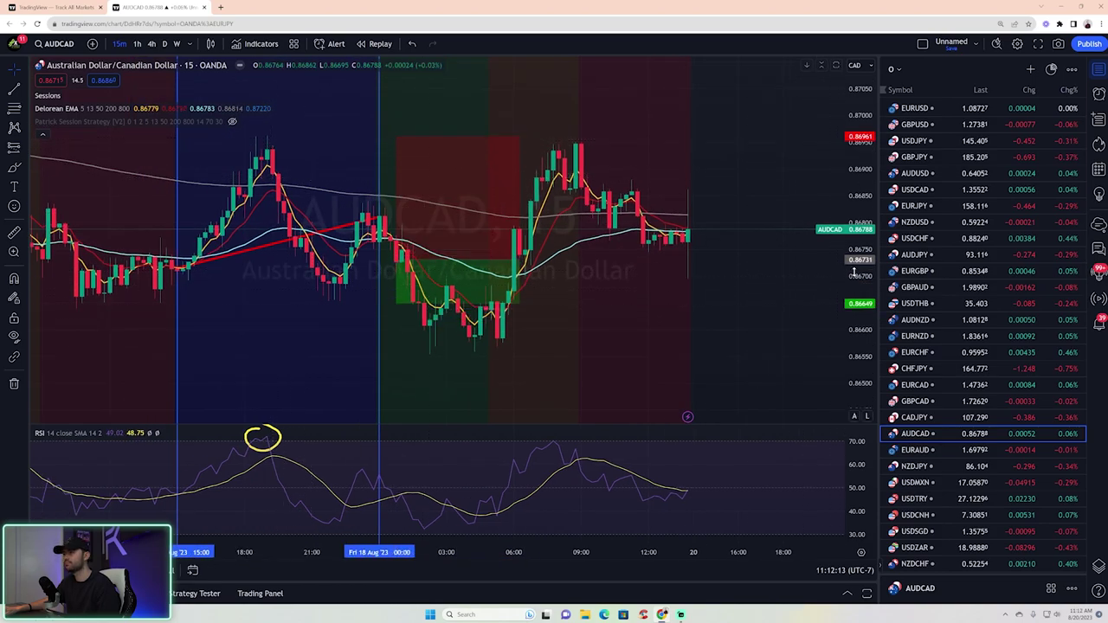
pyautogui.click(432, 277)
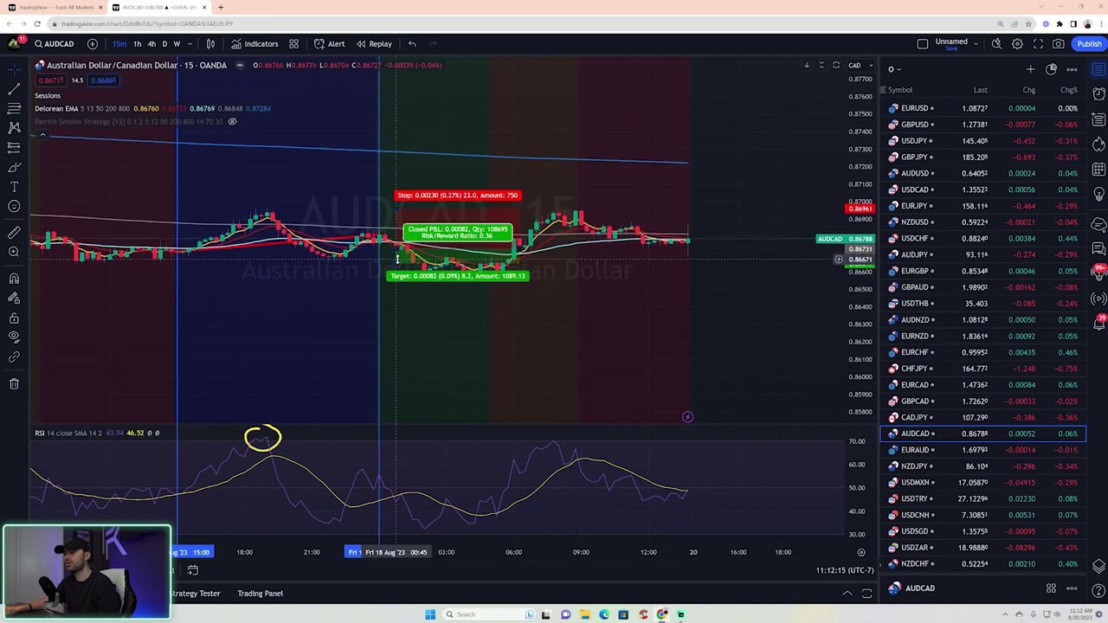
pyautogui.moveTo(397, 273); pyautogui.dragTo(401, 330)
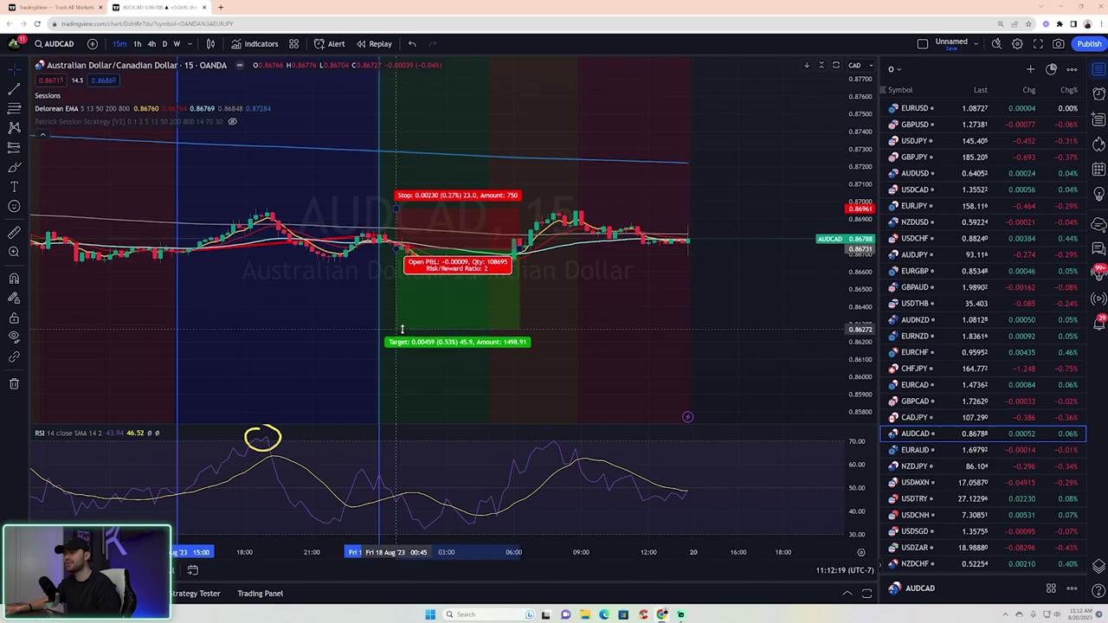
pyautogui.moveTo(520, 249); pyautogui.dragTo(750, 250)
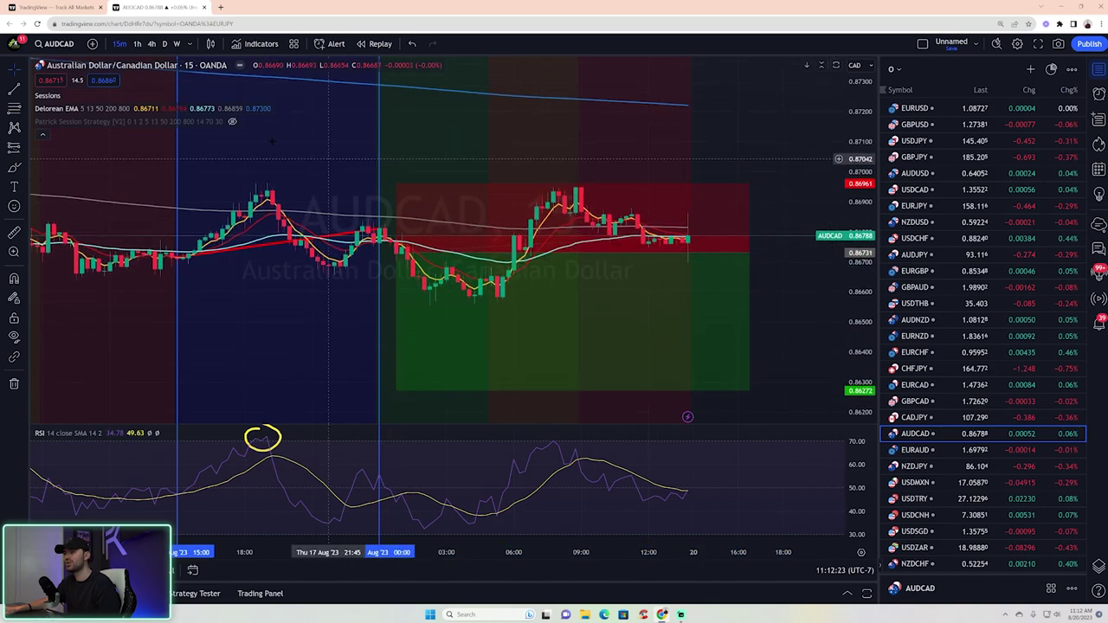
# Show the Patrick Session Strategy on the AUDCAD chart to compare its short entry with the drawn short position.
pyautogui.moveTo(174, 124)
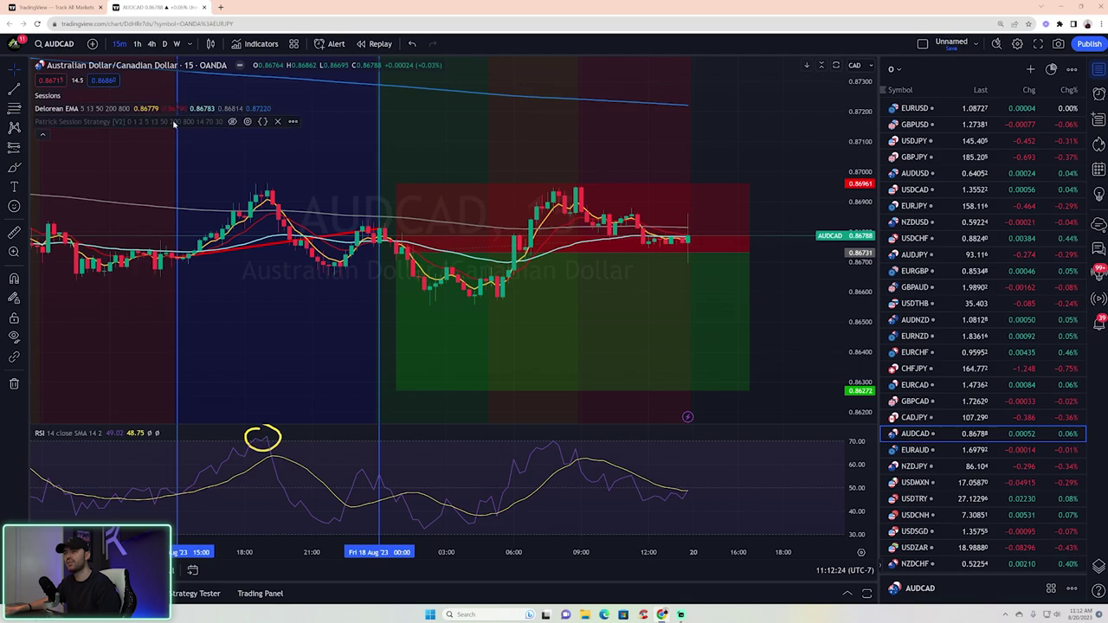
pyautogui.click(234, 123)
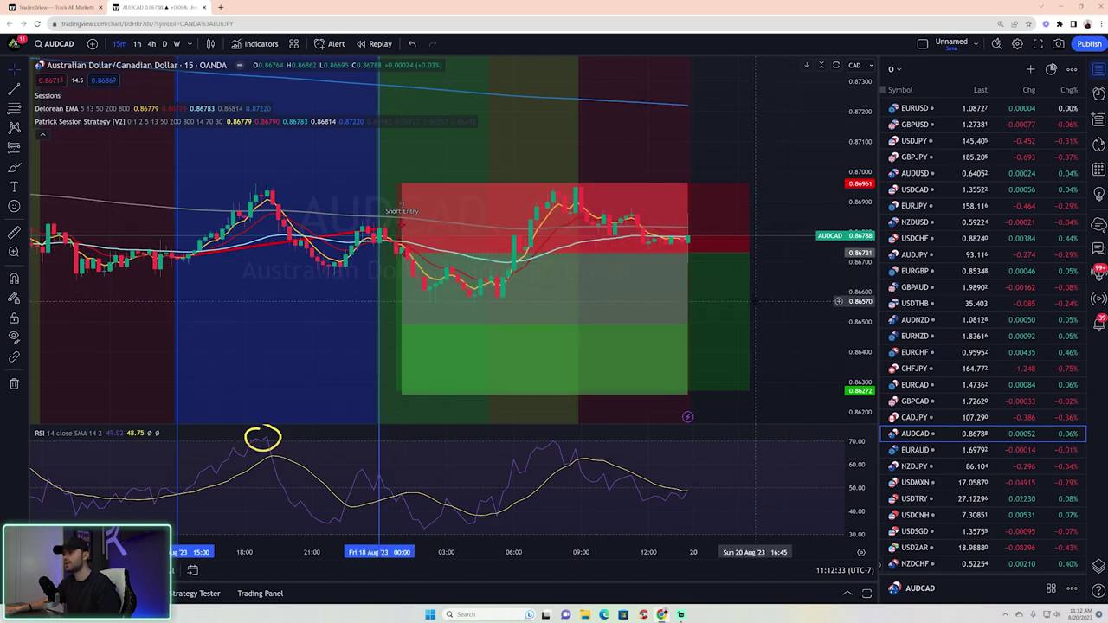
pyautogui.moveTo(858, 305); pyautogui.dragTo(857, 284)
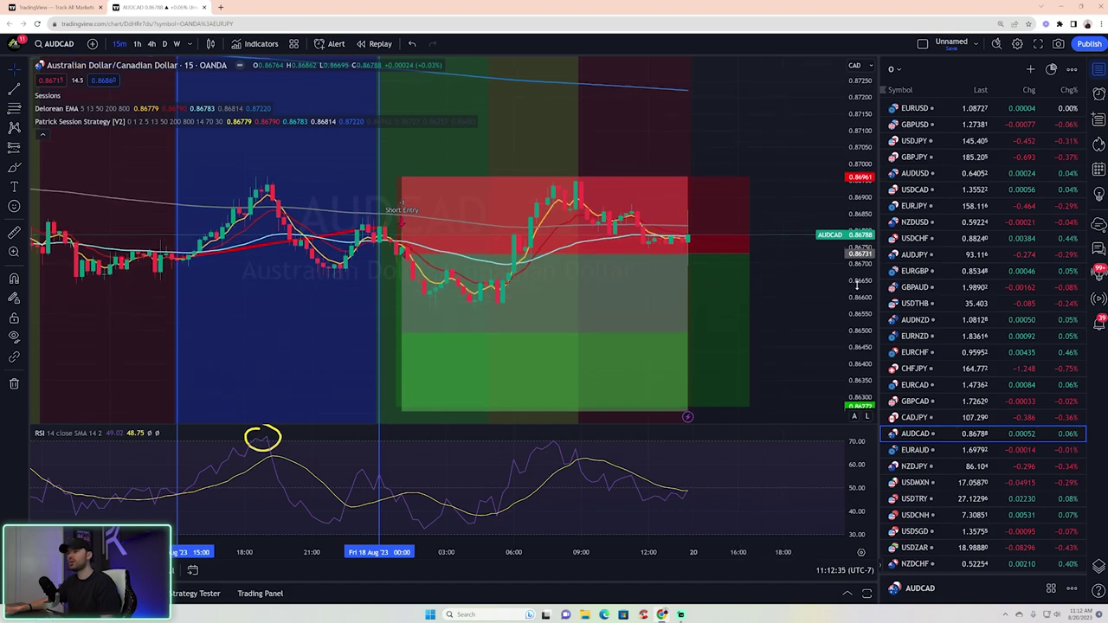